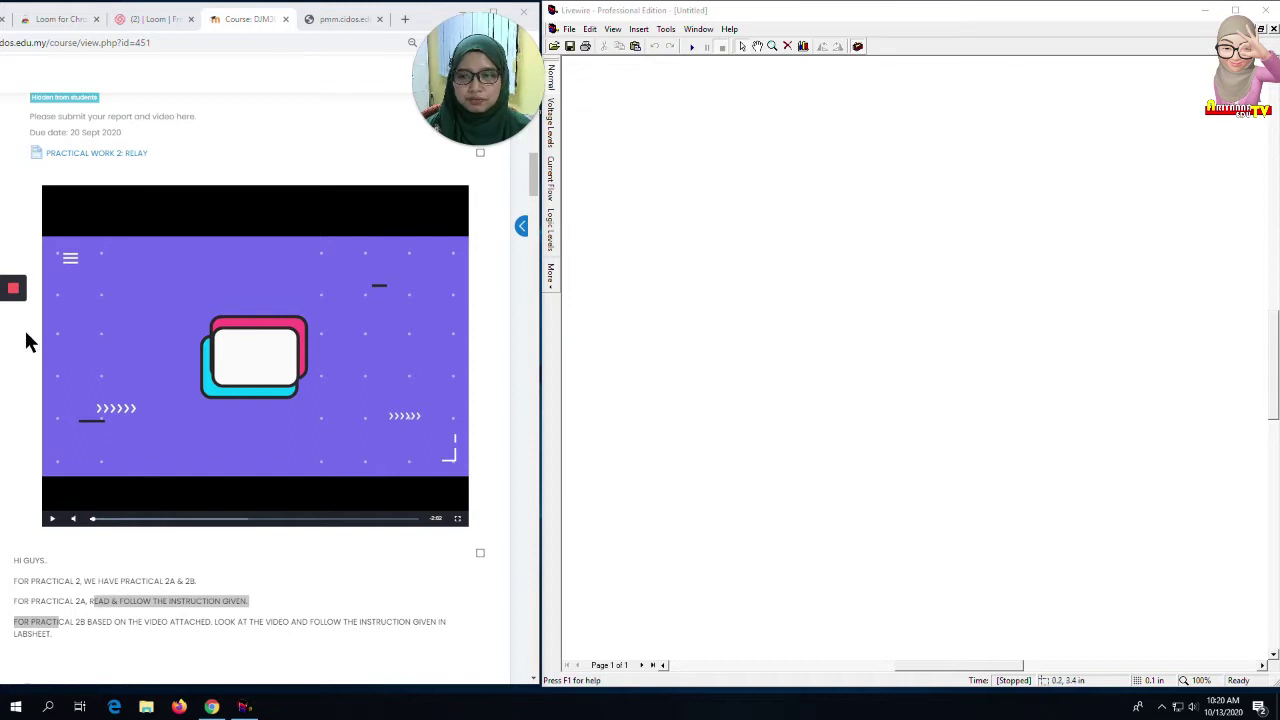
Play the relay lab video in stages to examine how the diode, transistor, capacitor, resistor and push button are joined to the relay.
left_click(52, 522)
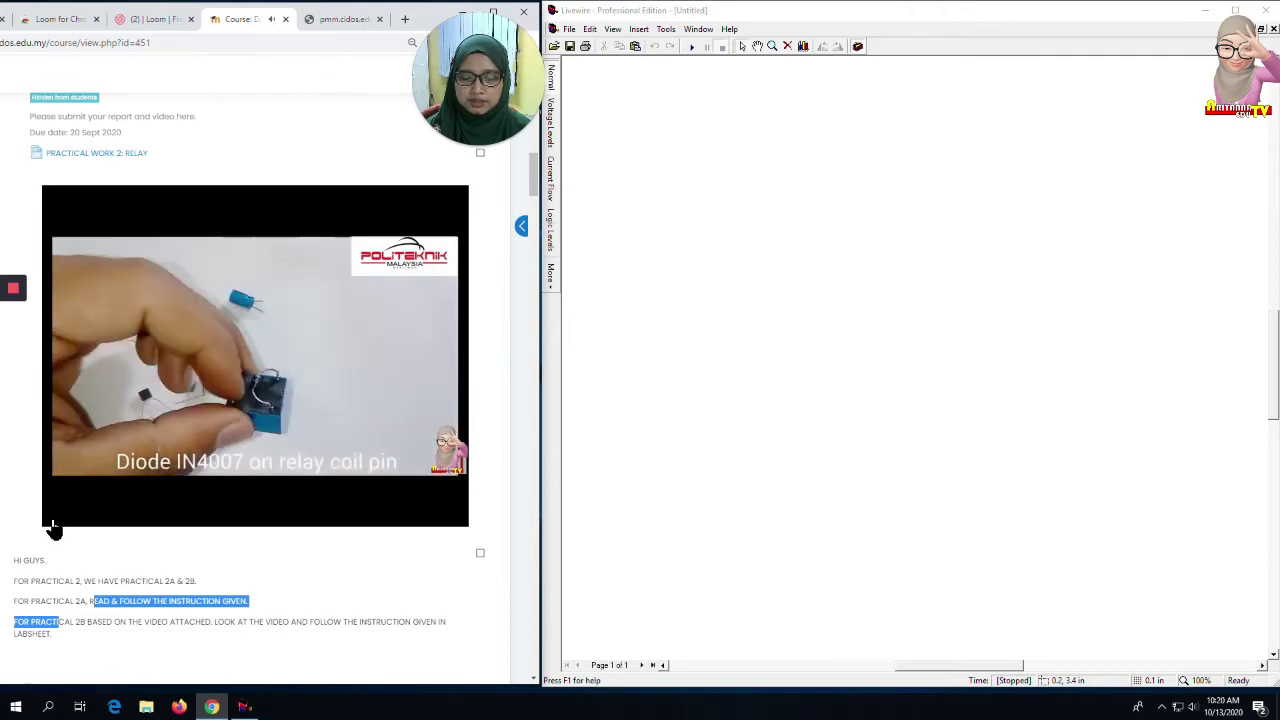
left_click(52, 518)
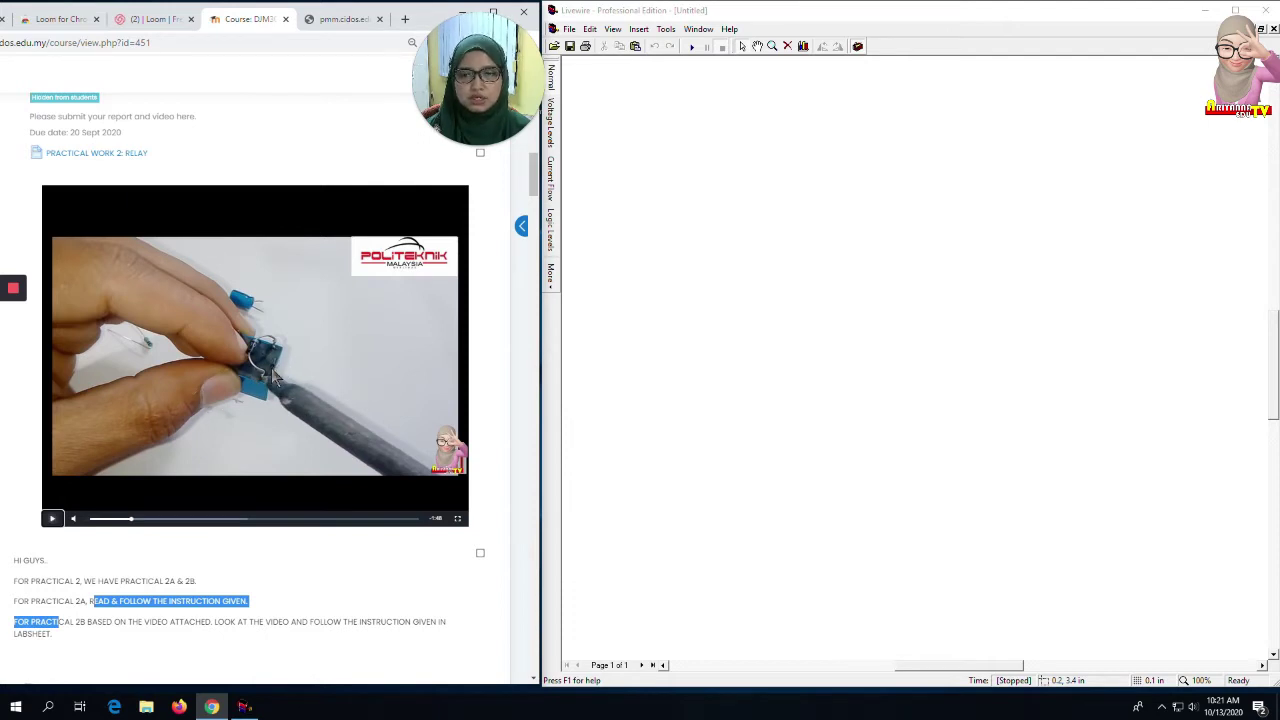
left_click(51, 528)
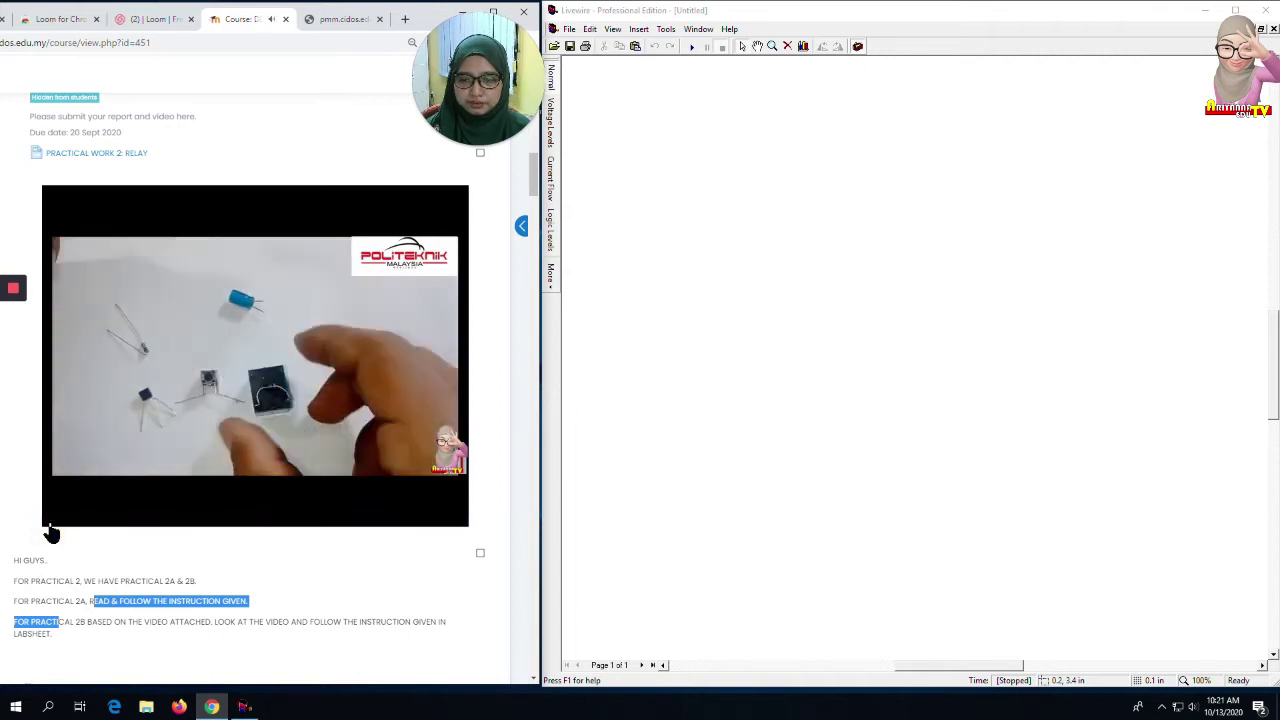
left_click(50, 519)
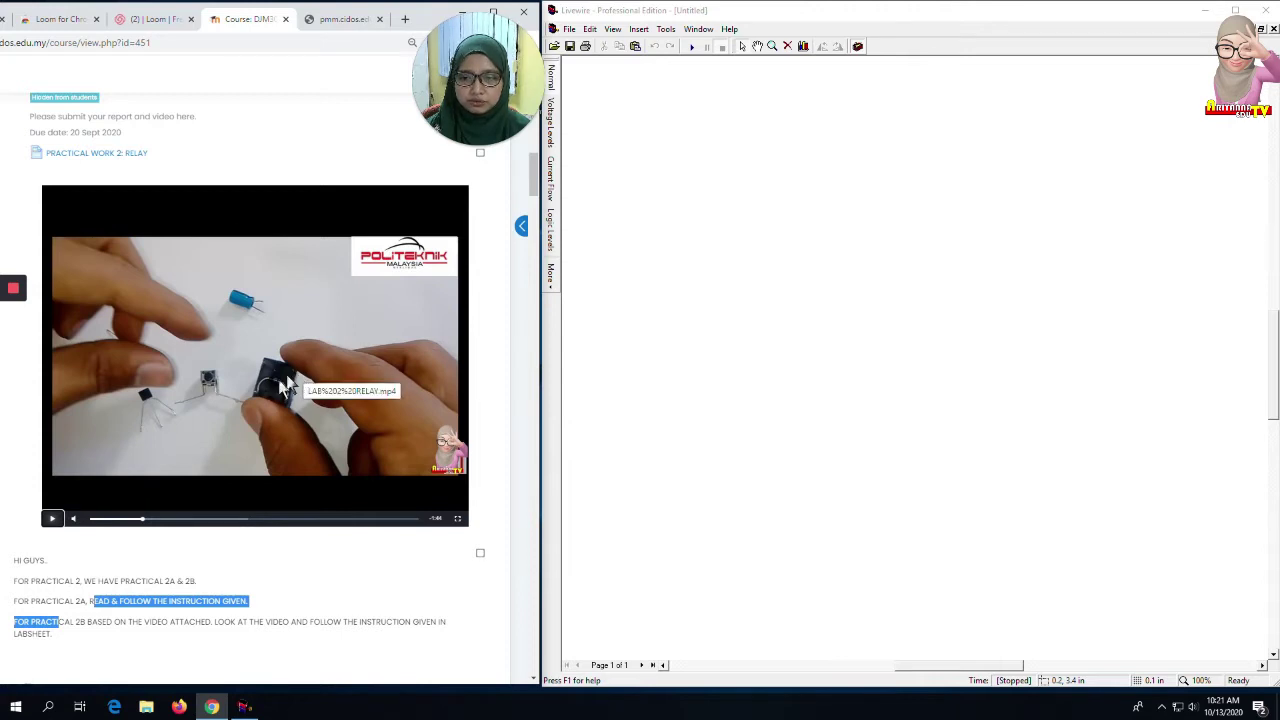
left_click(53, 520)
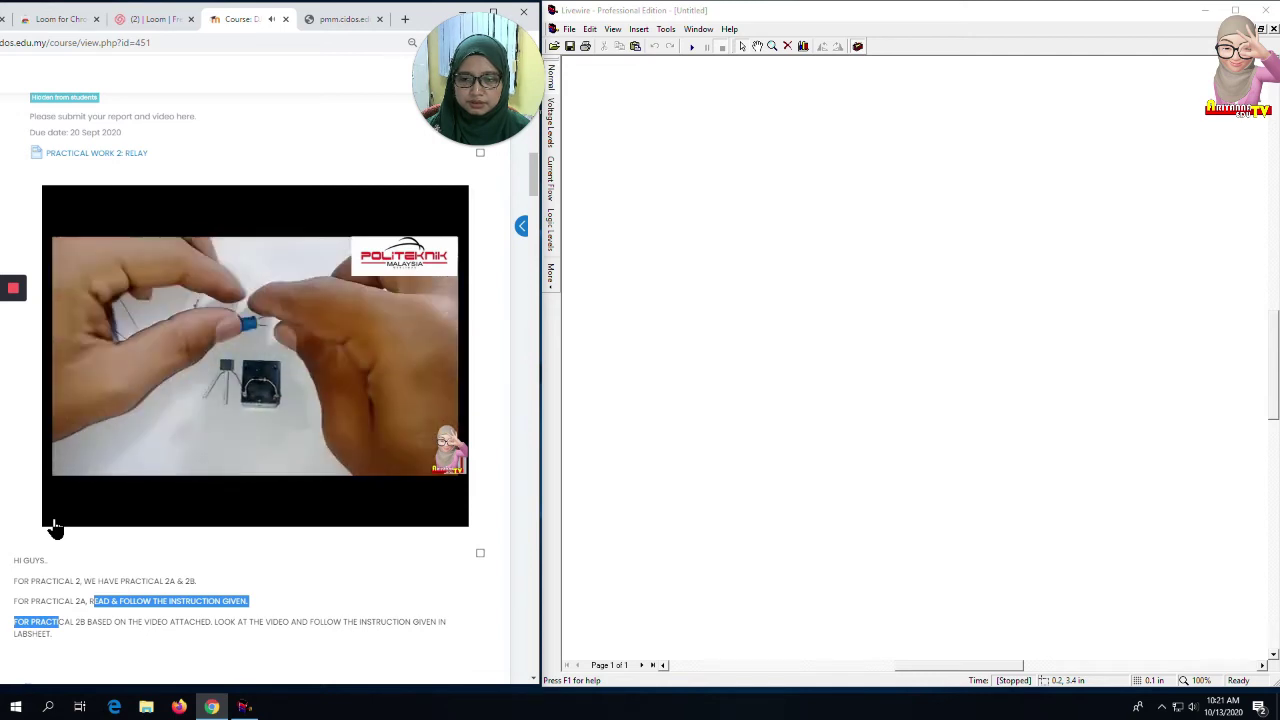
mouse_move(54, 527)
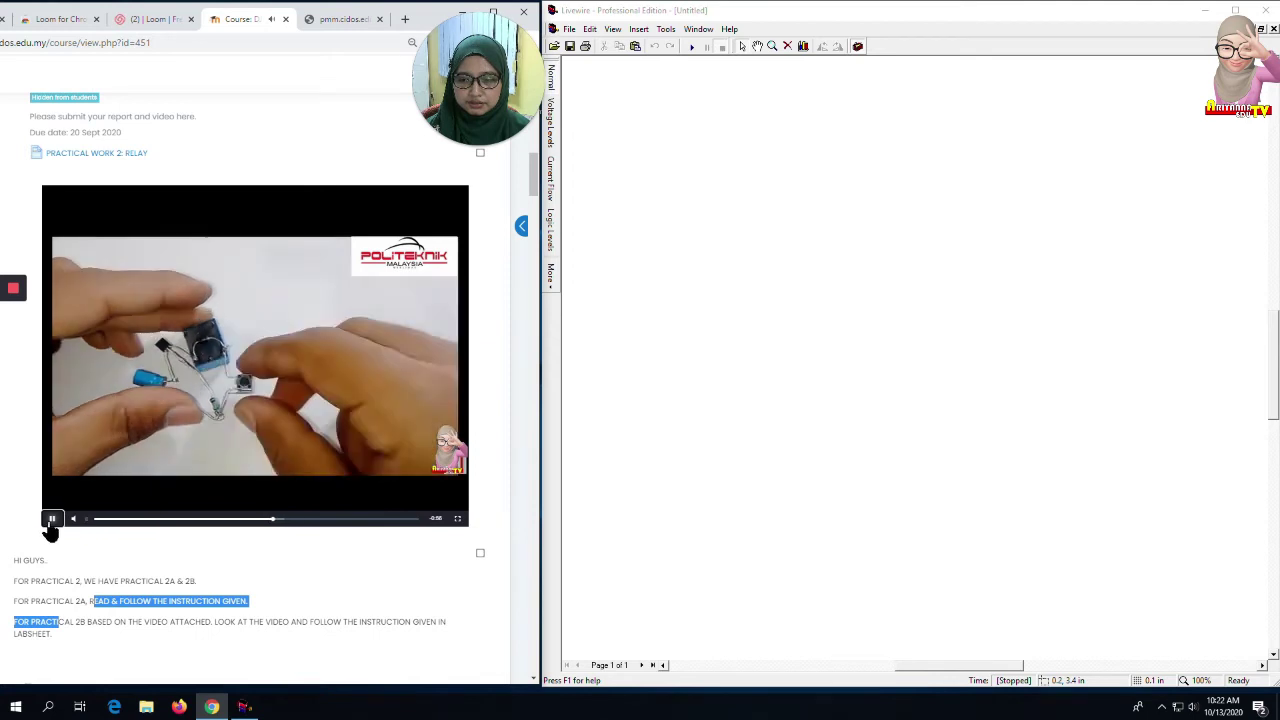
left_click(51, 520)
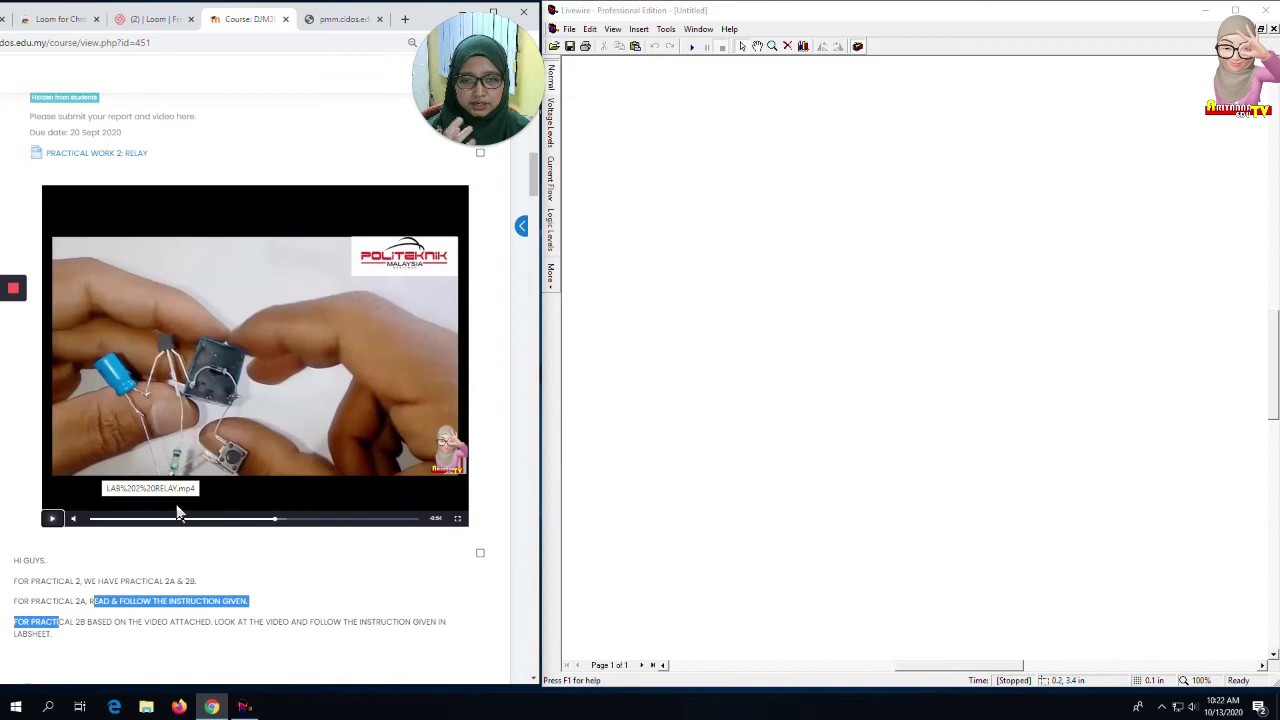
Continue the lab video in stages to examine how the battery connector and the lamp are wired to the relay assembly.
left_click(53, 520)
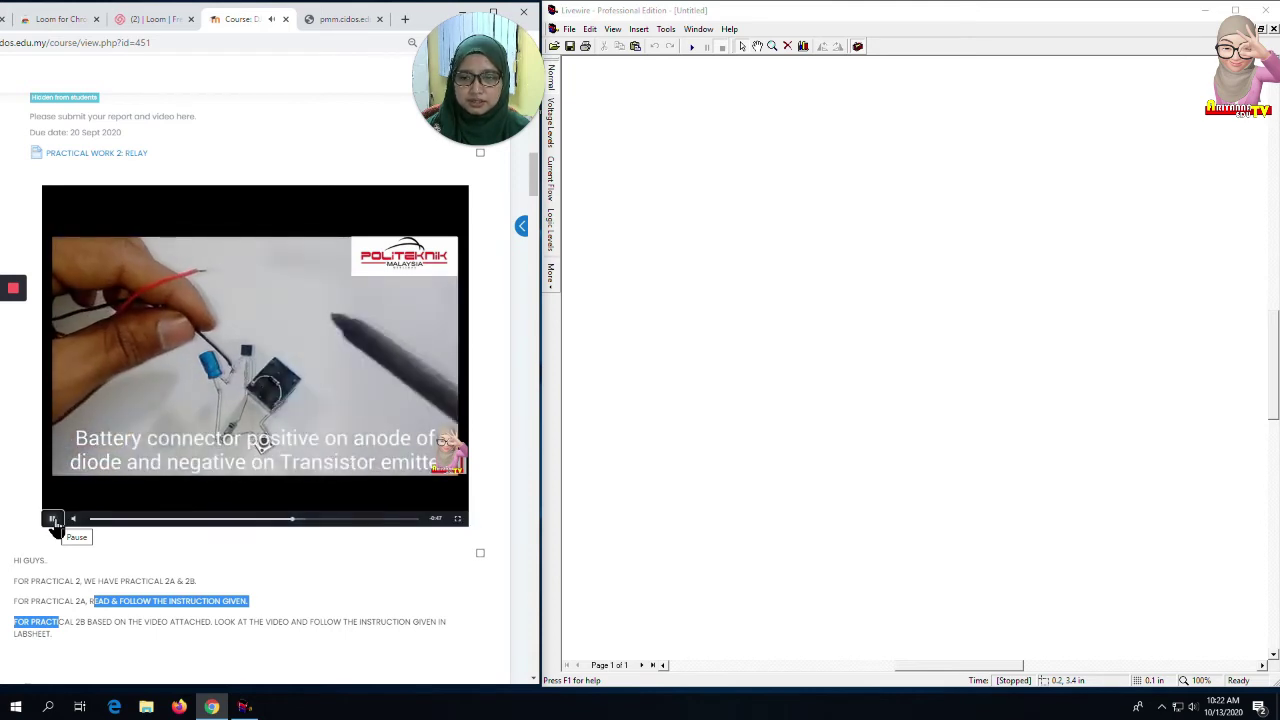
left_click(53, 519)
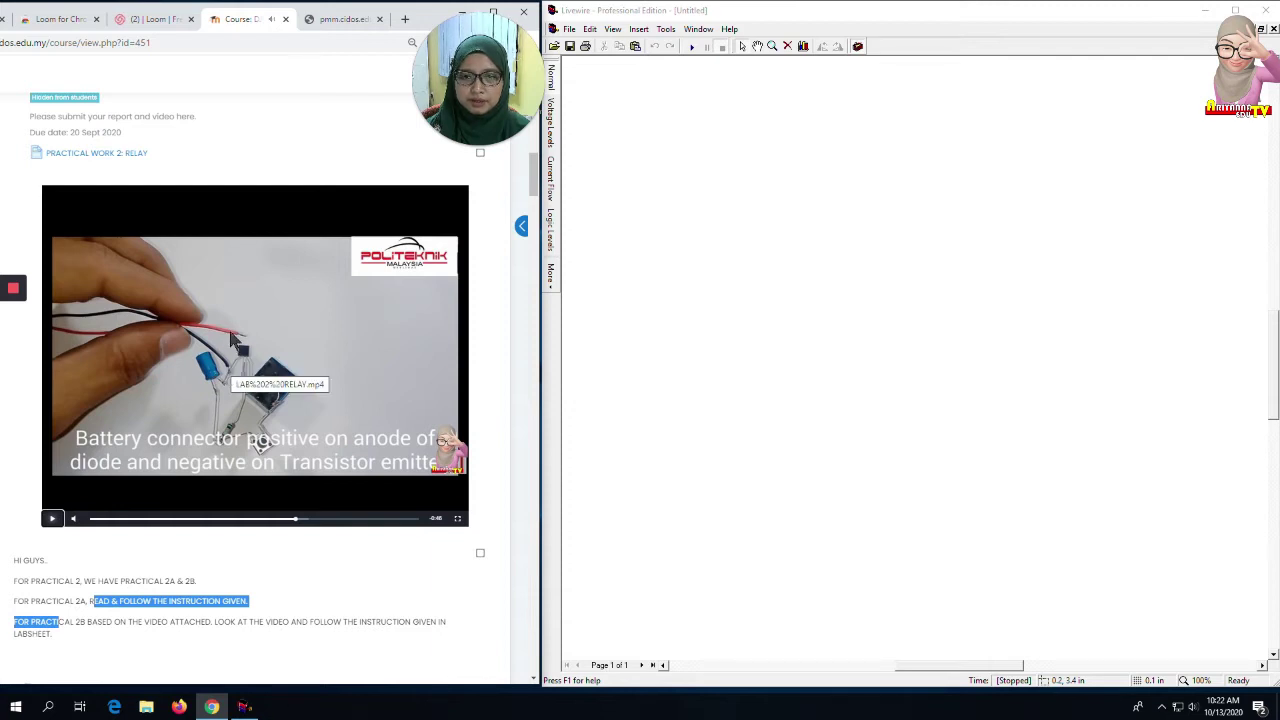
left_click(52, 519)
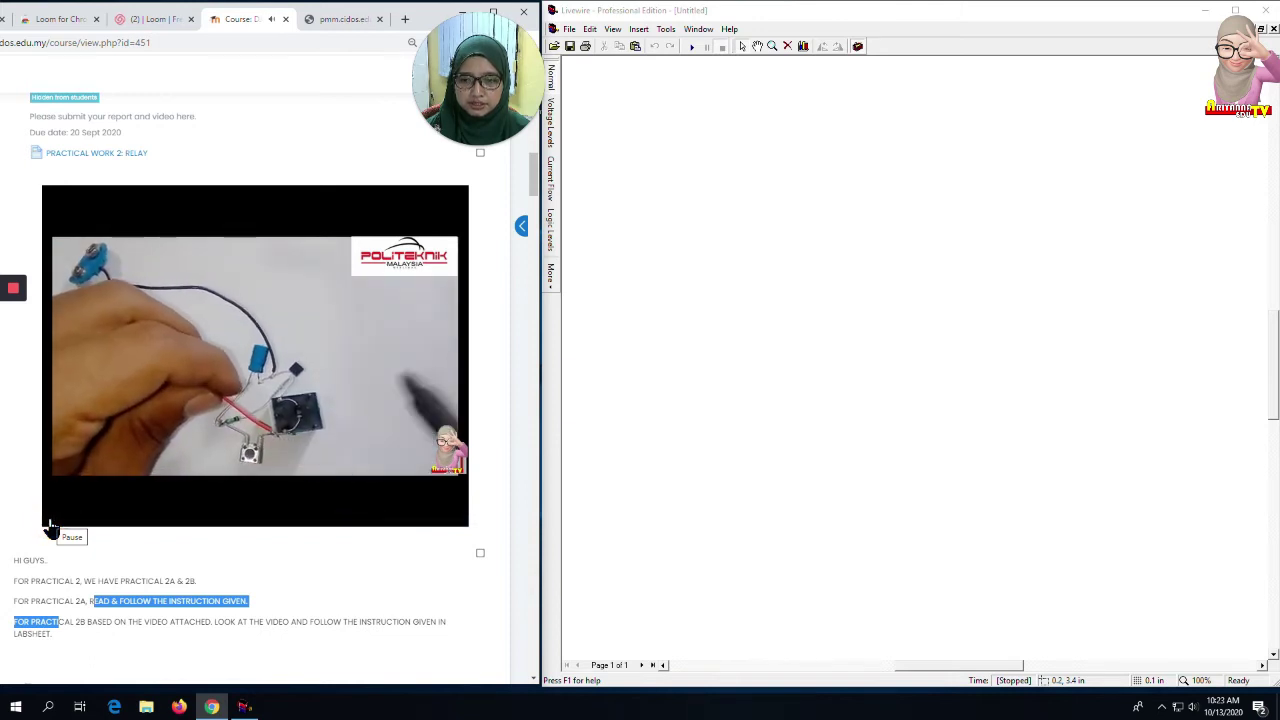
mouse_move(50, 518)
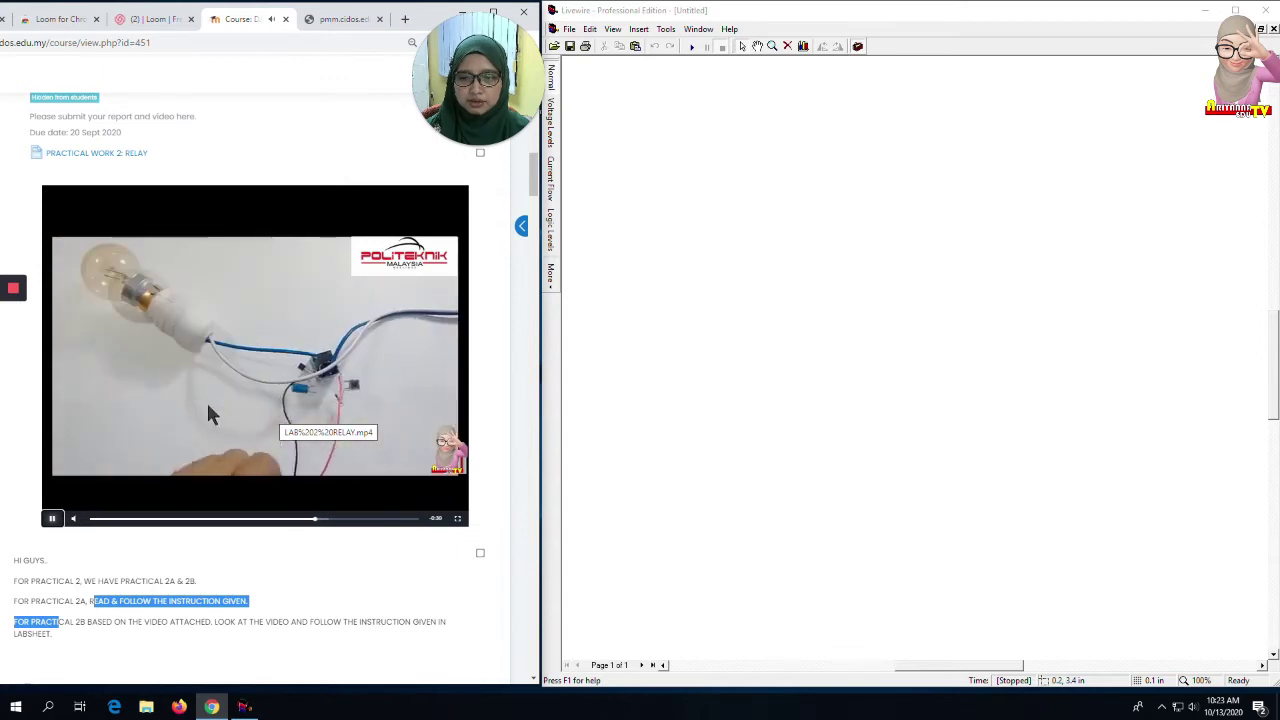
left_click(52, 518)
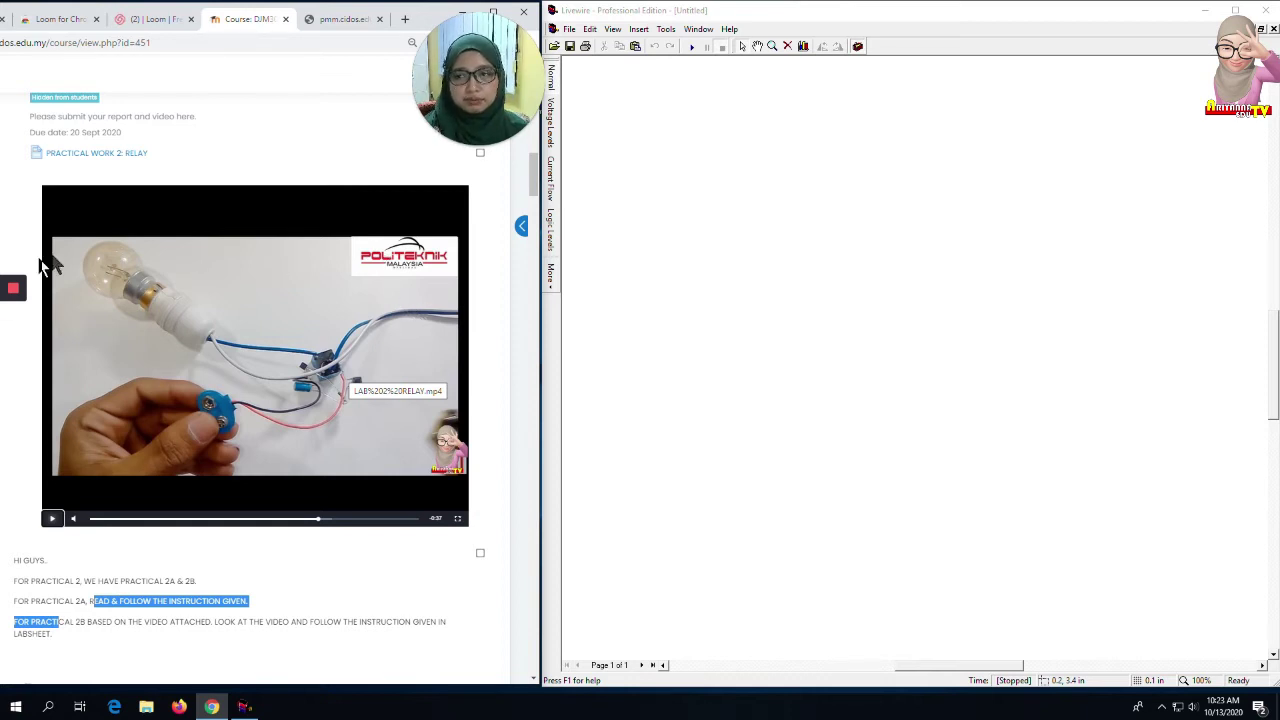
mouse_move(8, 325)
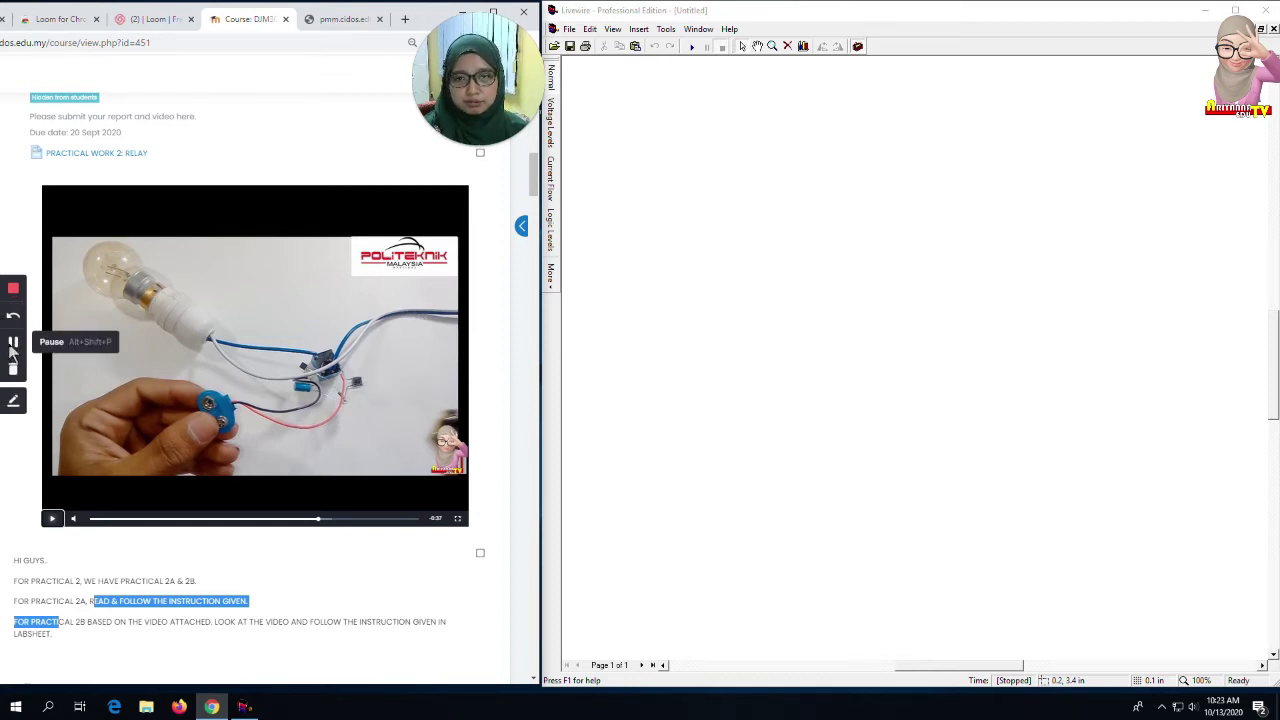
left_click(12, 346)
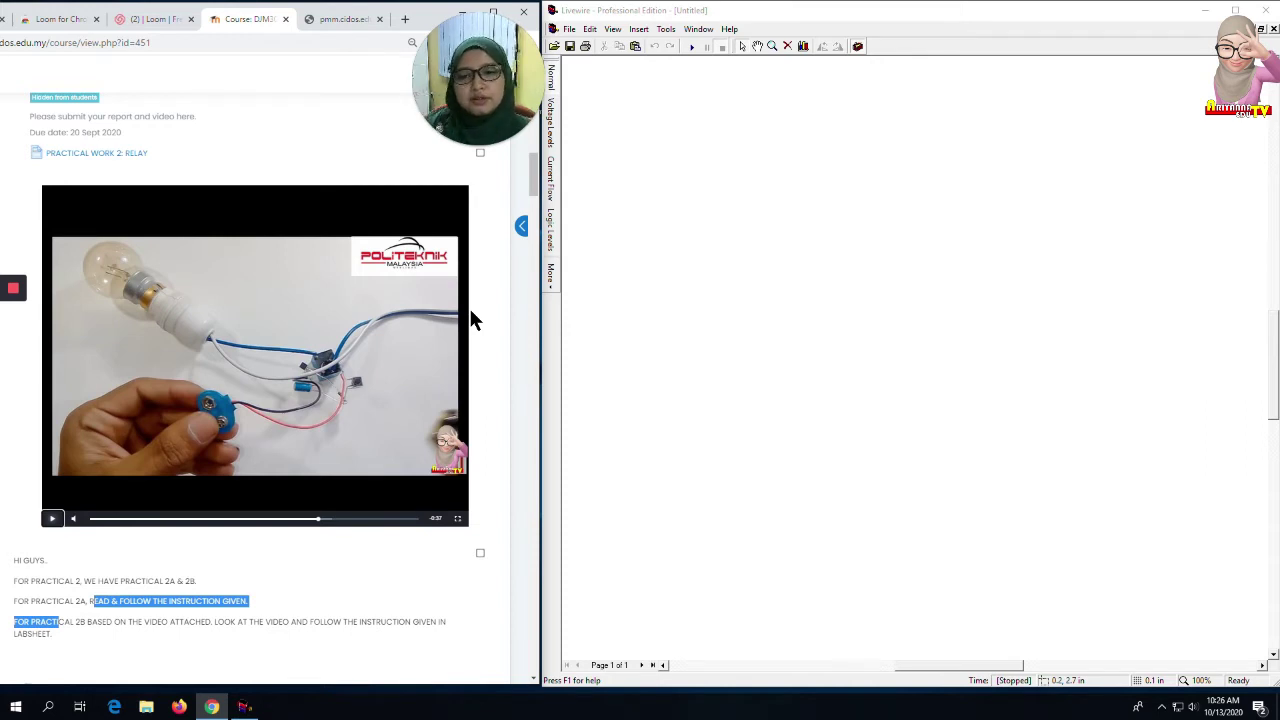
Play the lamp test to the labsheet notice and seek back to the caption about adjusting time with capacitor and resistance.
left_click(52, 519)
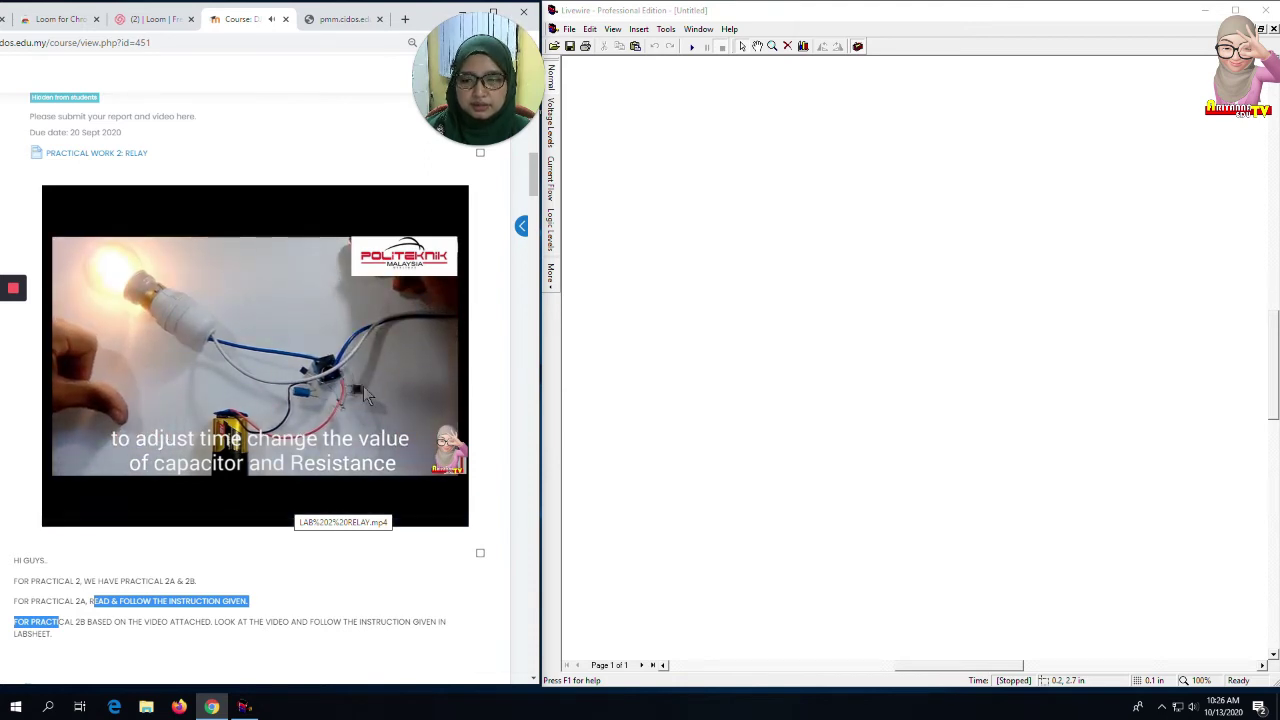
mouse_move(15, 298)
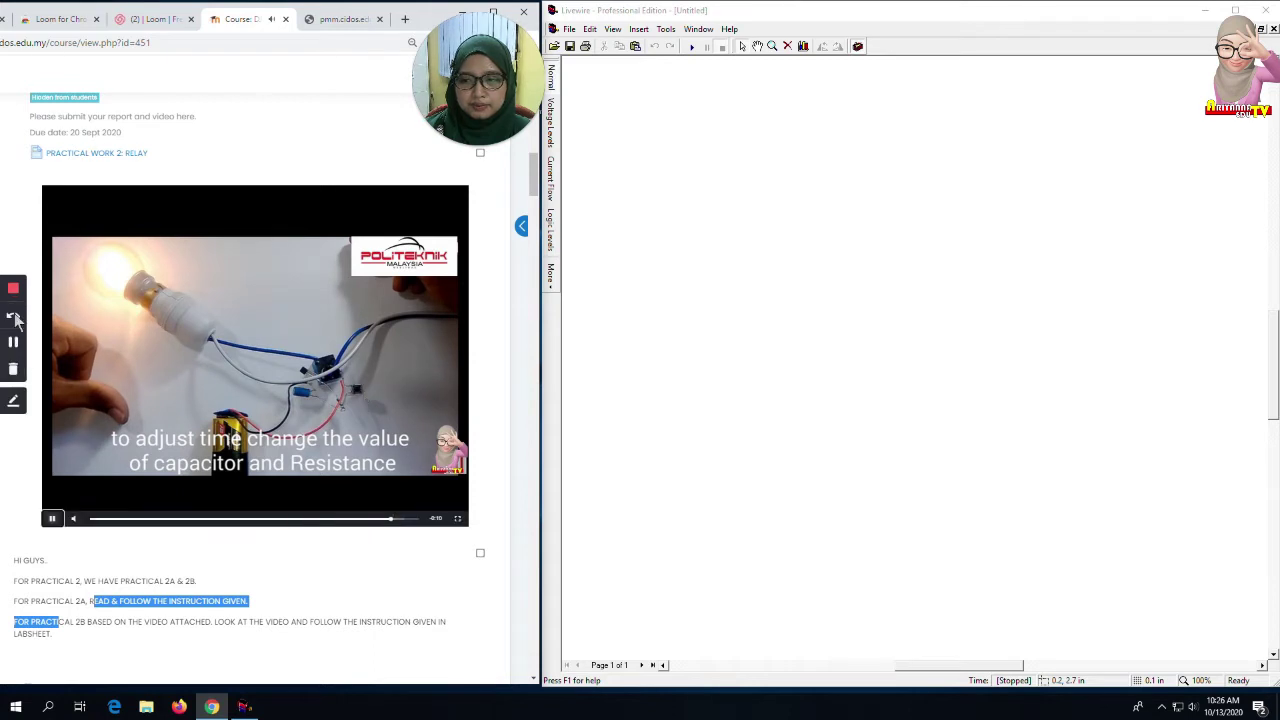
left_click(13, 342)
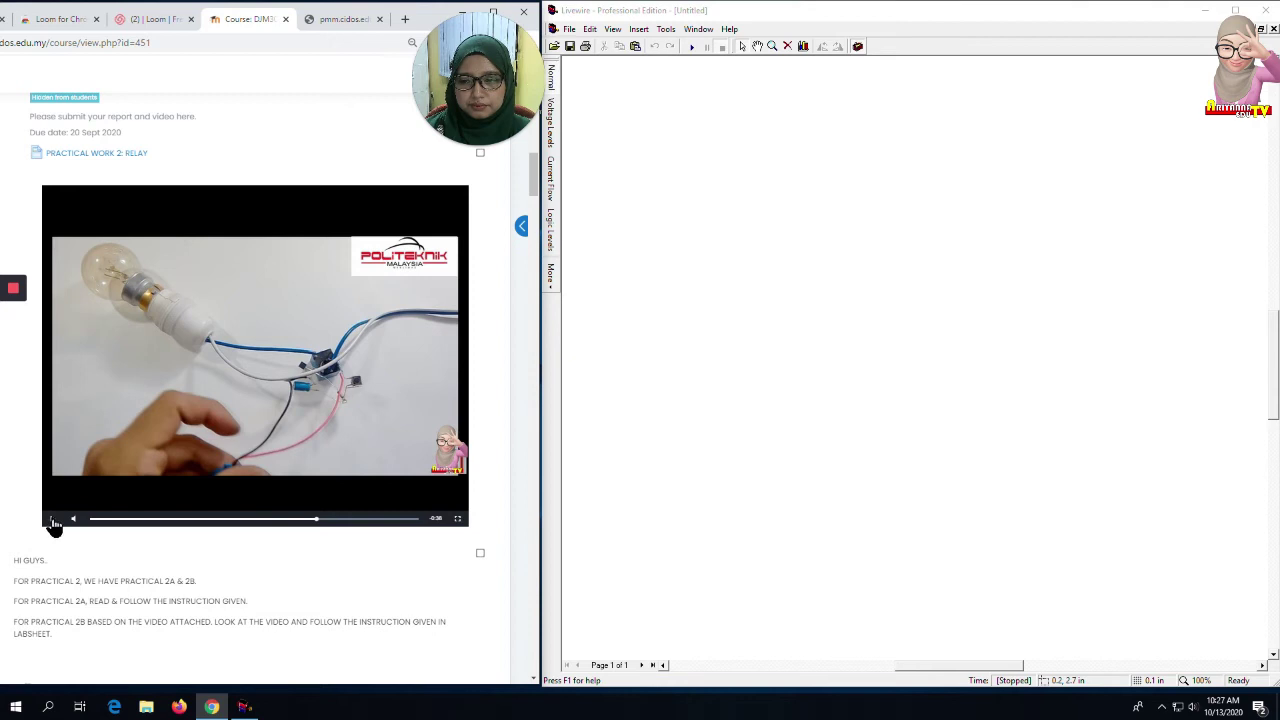
left_click(52, 520)
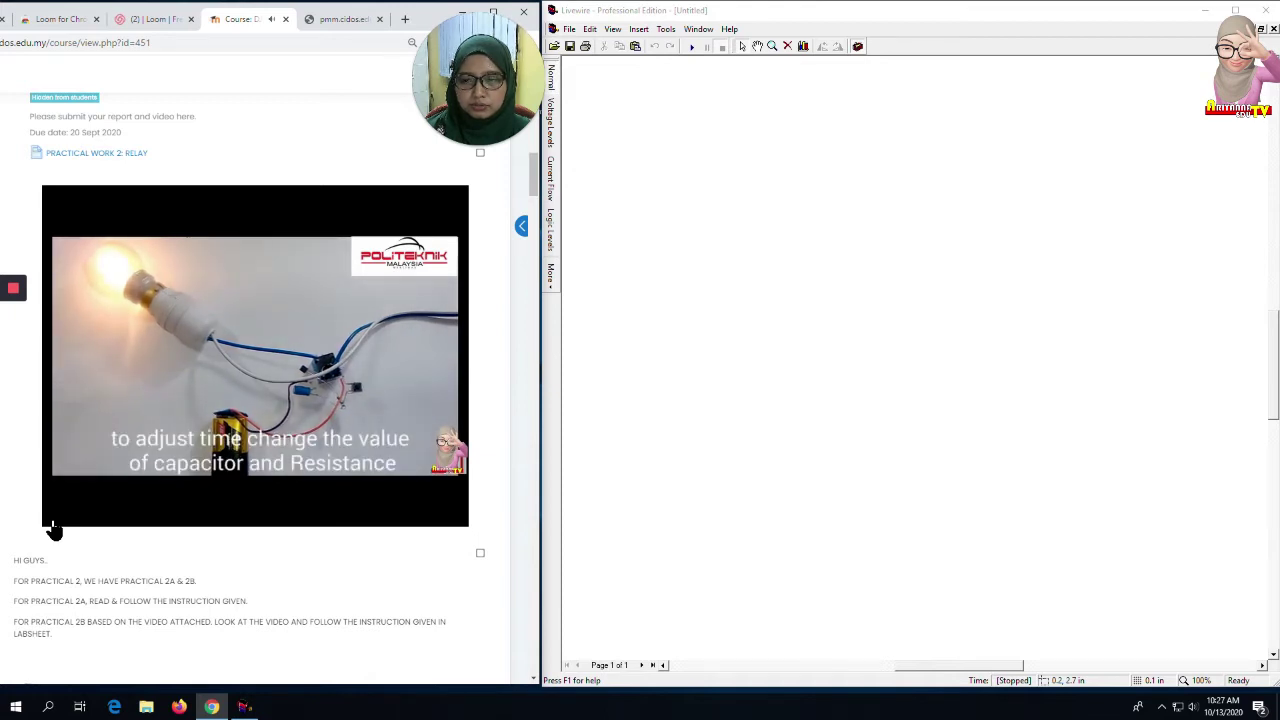
mouse_move(49, 522)
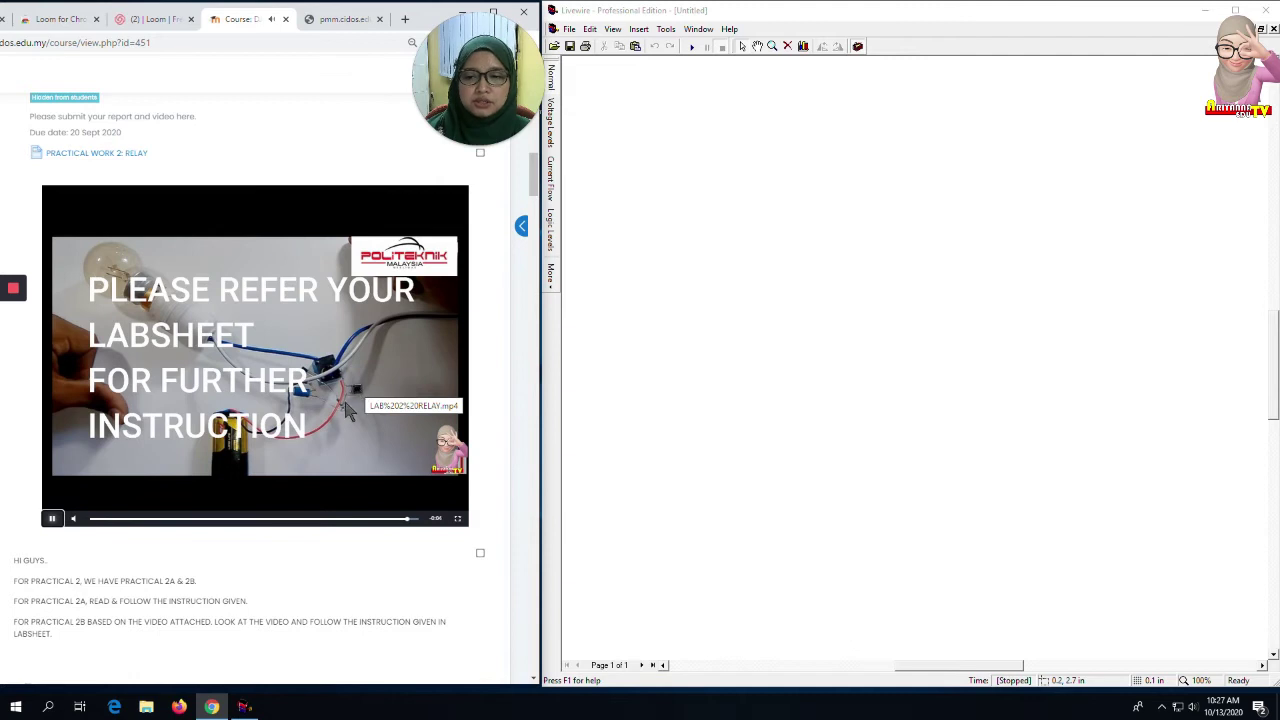
left_click(53, 519)
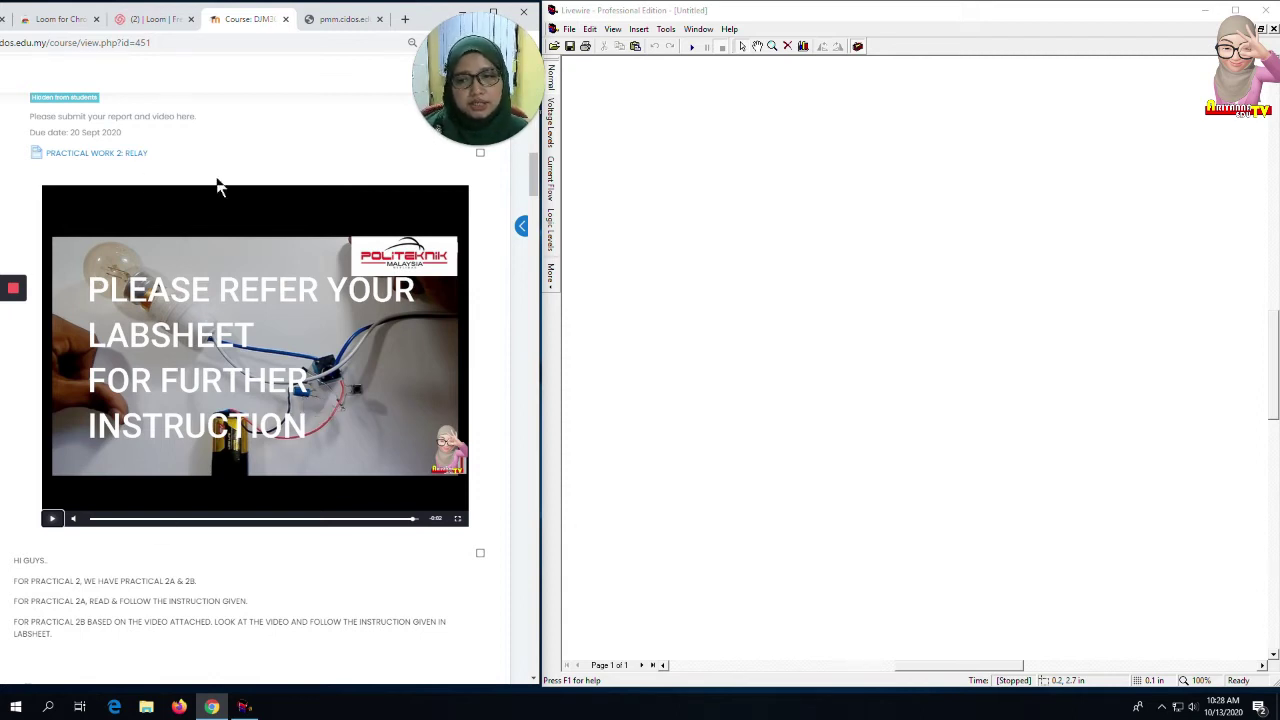
left_click(407, 522)
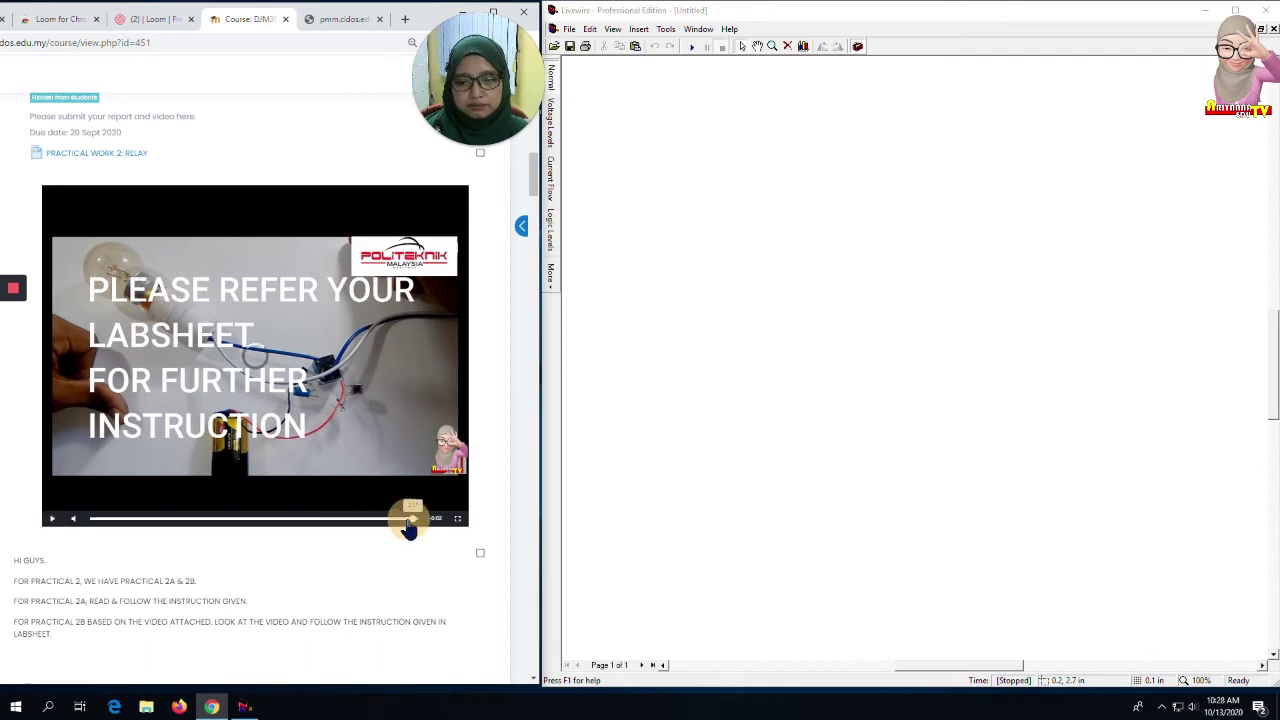
left_click(400, 519)
mouse_move(14, 340)
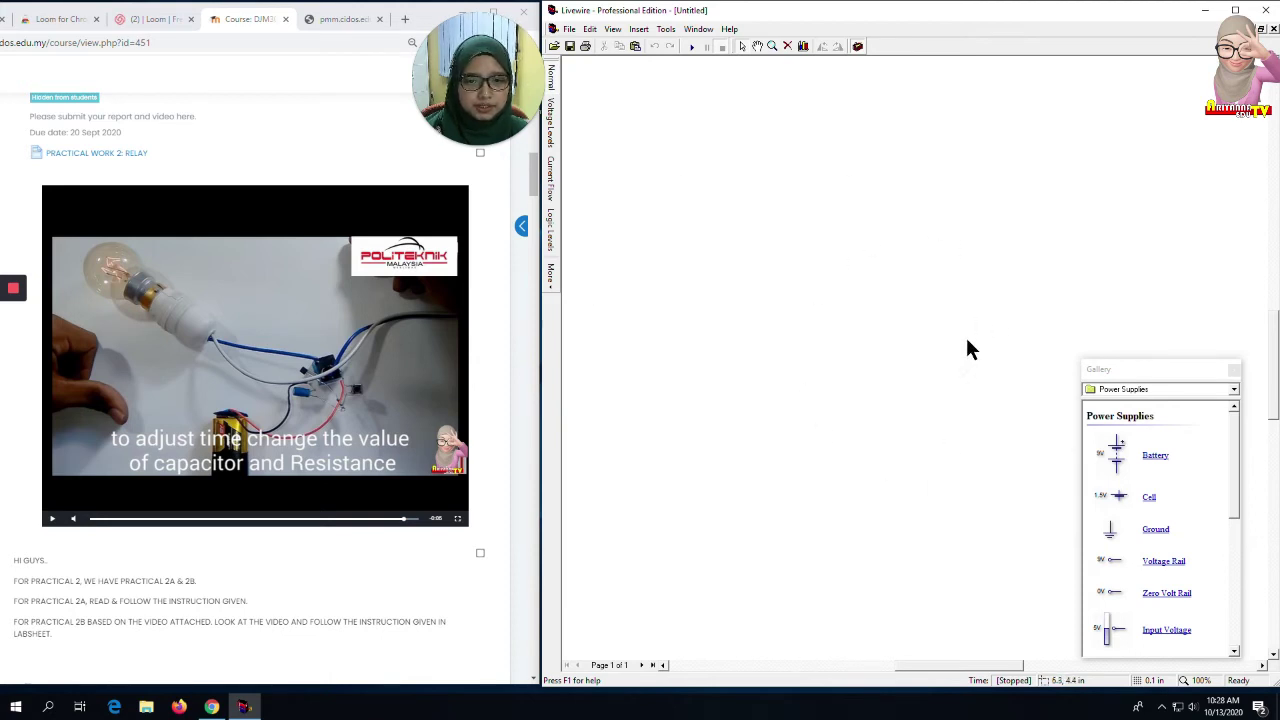
mouse_move(14, 372)
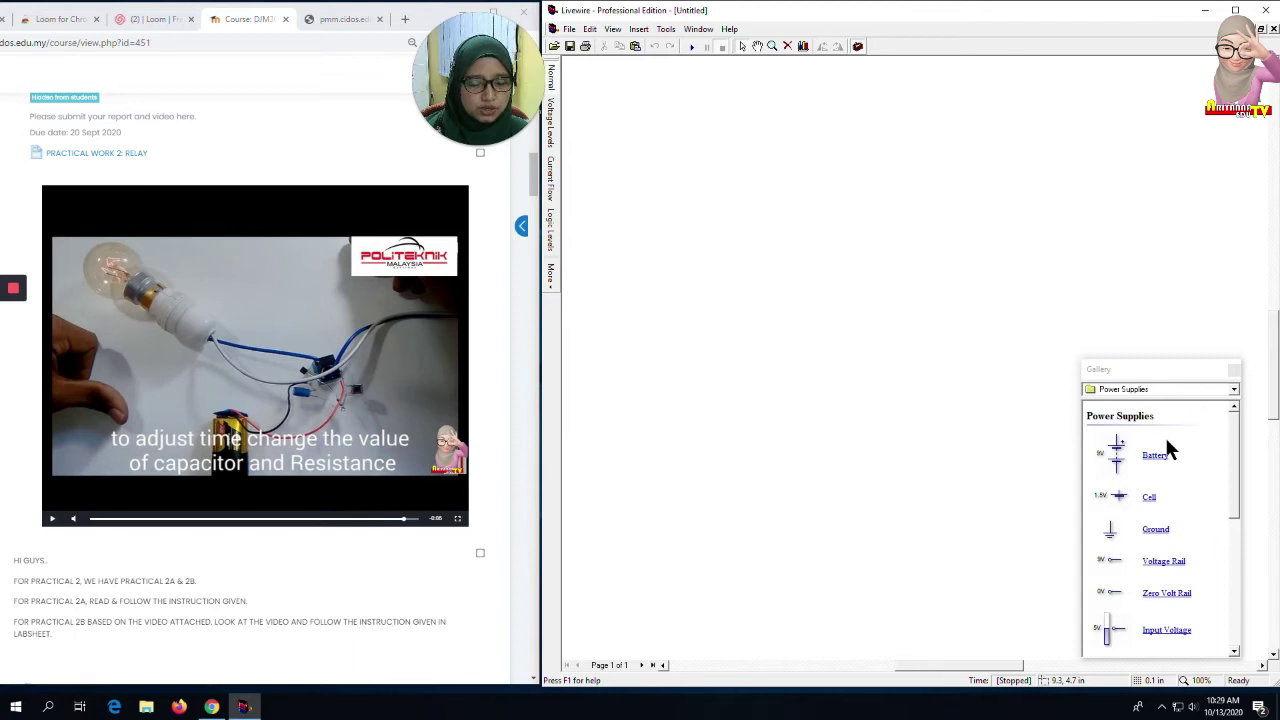
In Livewire, place a battery, AC voltage source, push switch, resistor, electrolytic capacitor and diode on the blank sheet.
left_click_drag(1122, 465, 843, 410)
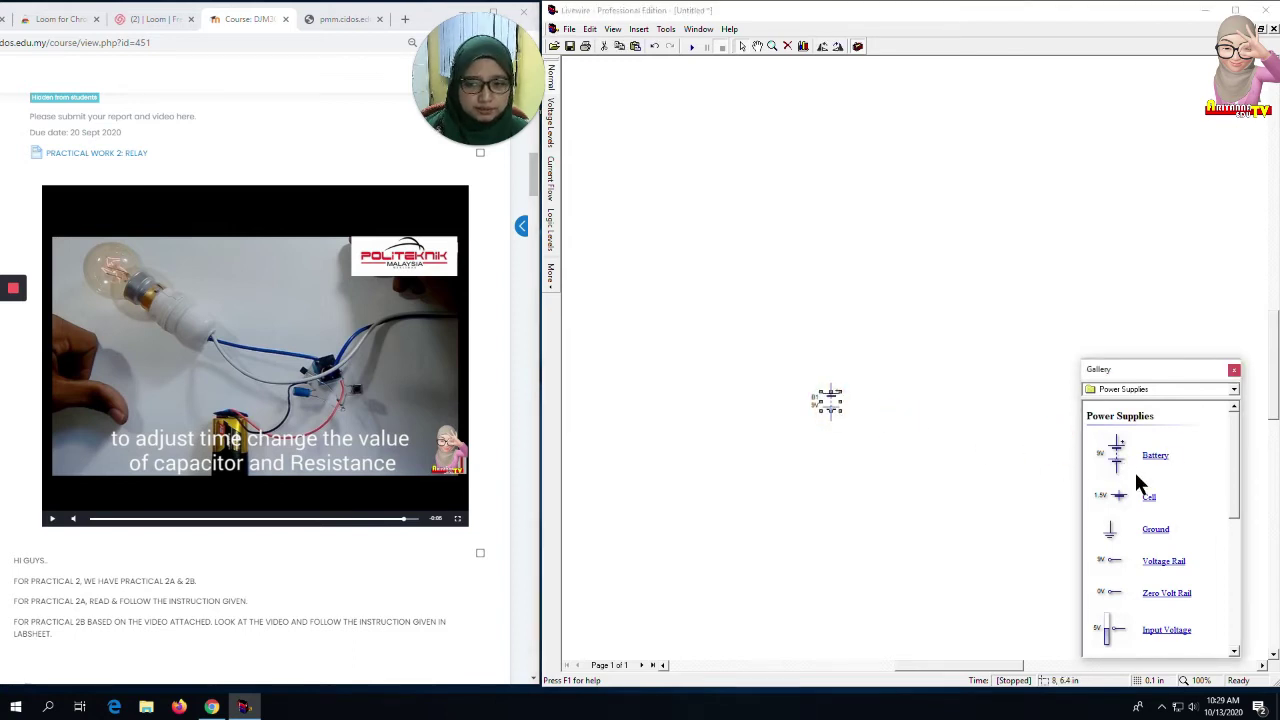
scroll(1136, 483, "down", 3)
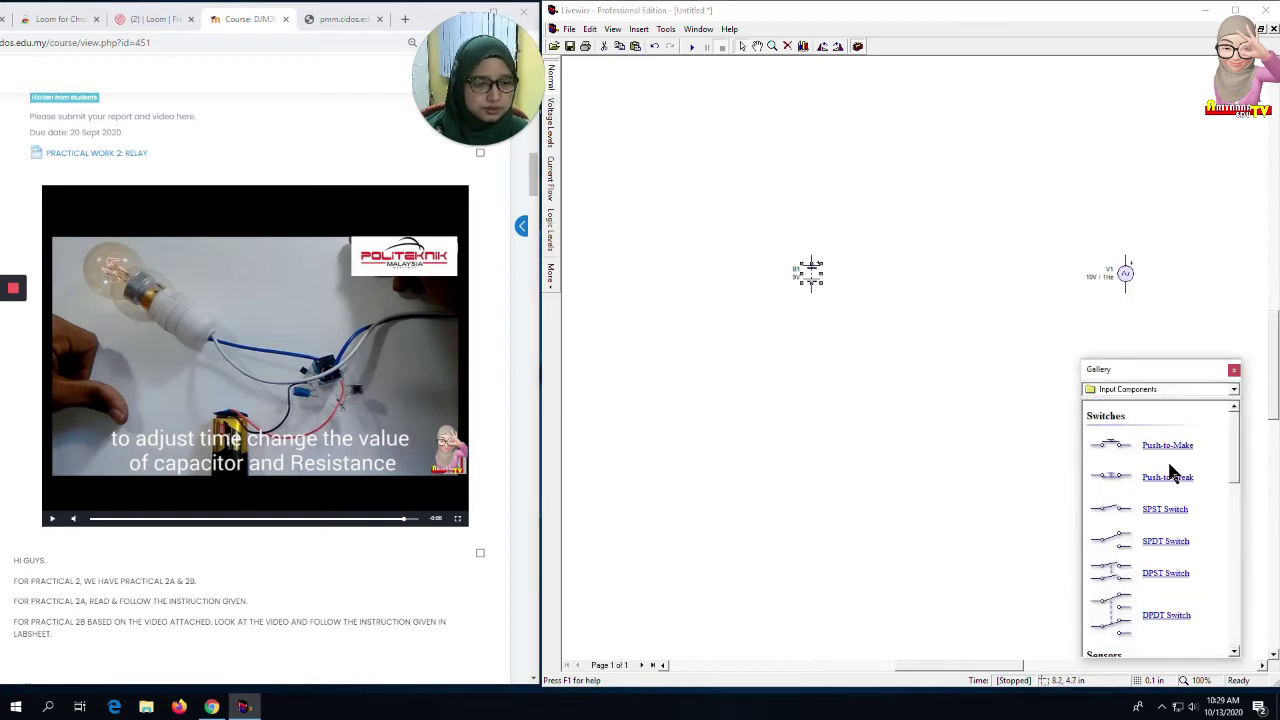
left_click_drag(1094, 477, 900, 280)
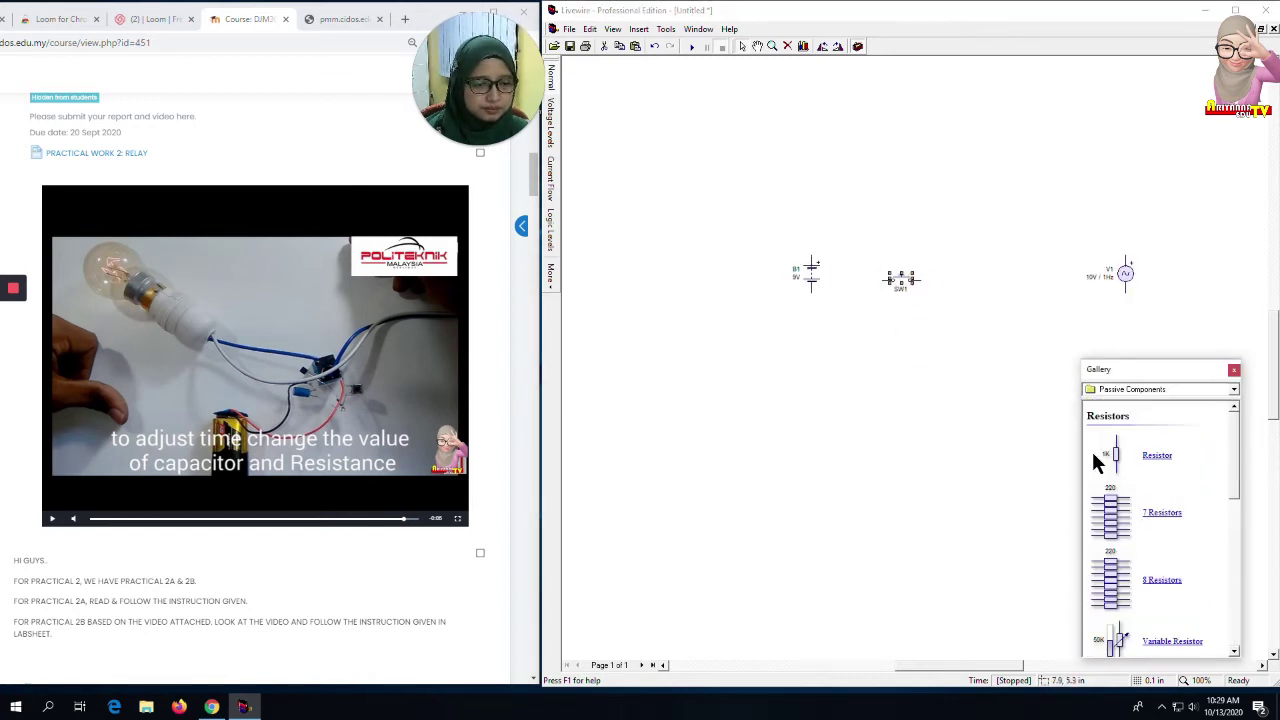
mouse_move(1112, 452)
left_mouse_down()
mouse_move(908, 343)
mouse_move(955, 375)
left_mouse_up()
scroll(1160, 500, "down", 2)
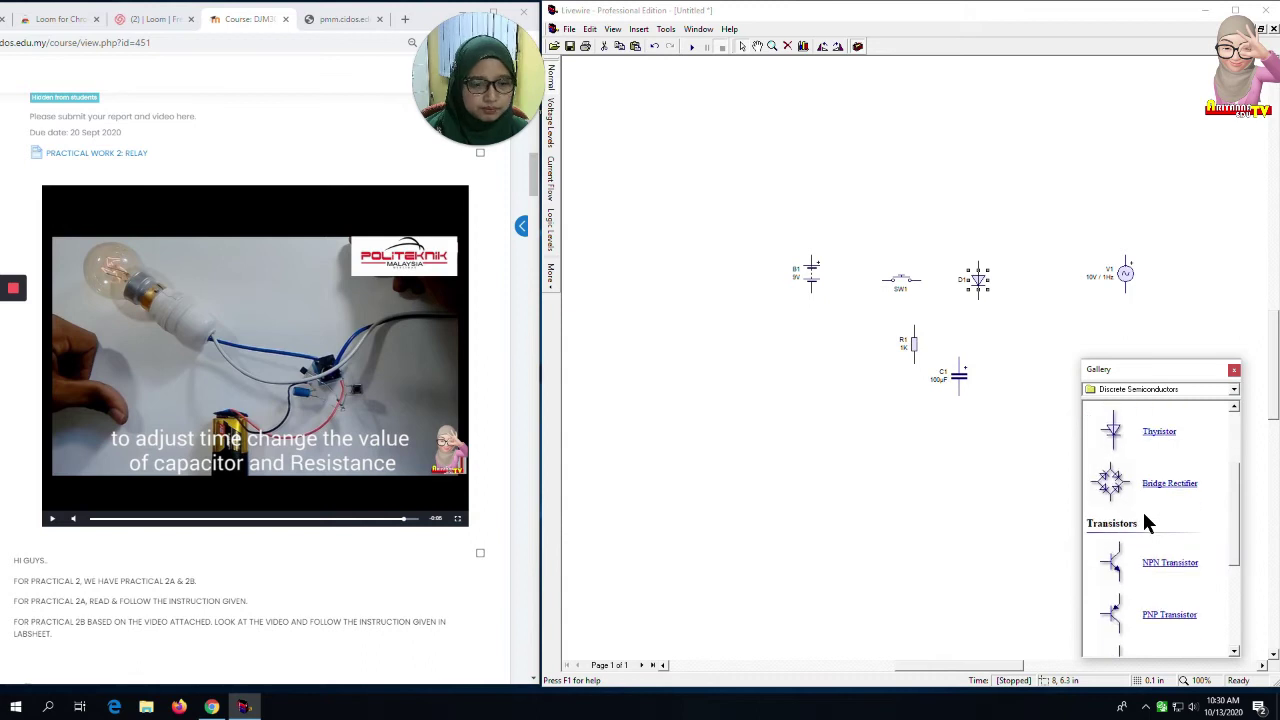
Browse the gallery's semiconductor parts for the NPN transistor to continue building the relay circuit.
left_click(1160, 389)
left_click(1161, 500)
scroll(1152, 500, "down", 3)
scroll(1152, 517, "up", 3)
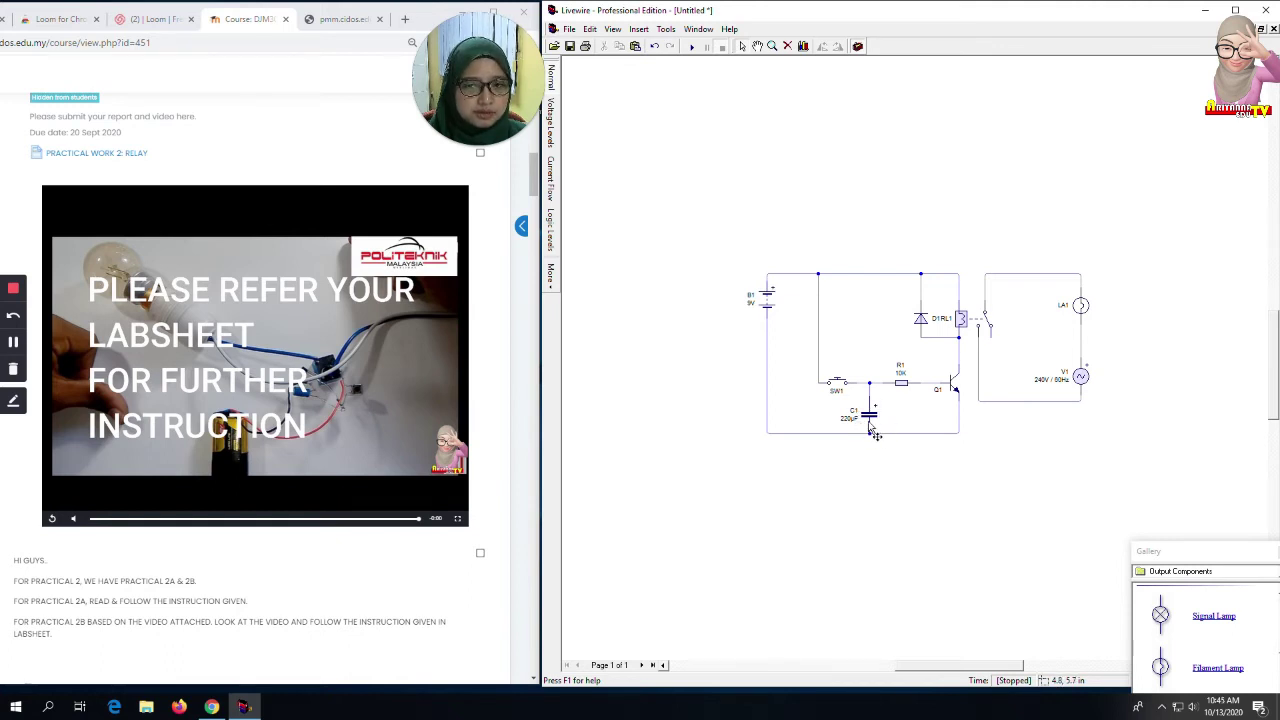
Bring the component gallery fully into view and examine its output components and discrete semiconductors.
left_click_drag(1183, 548, 1168, 385)
scroll(1207, 527, "down", 1)
scroll(1205, 526, "up", 1)
left_click(1197, 403)
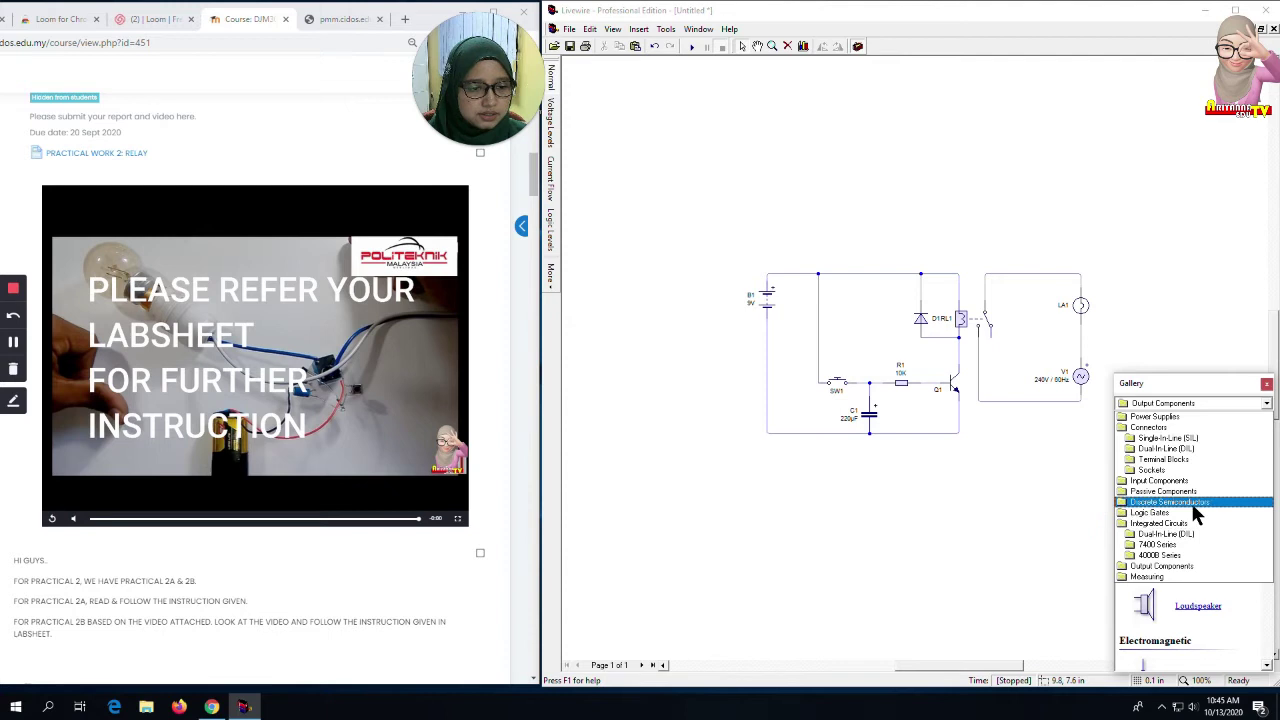
left_click(1195, 503)
scroll(1197, 513, "down", 2)
scroll(1197, 513, "down", 3)
scroll(1197, 513, "up", 5)
Show the Passive Components category and examine its resistors and capacitors.
left_click(1190, 403)
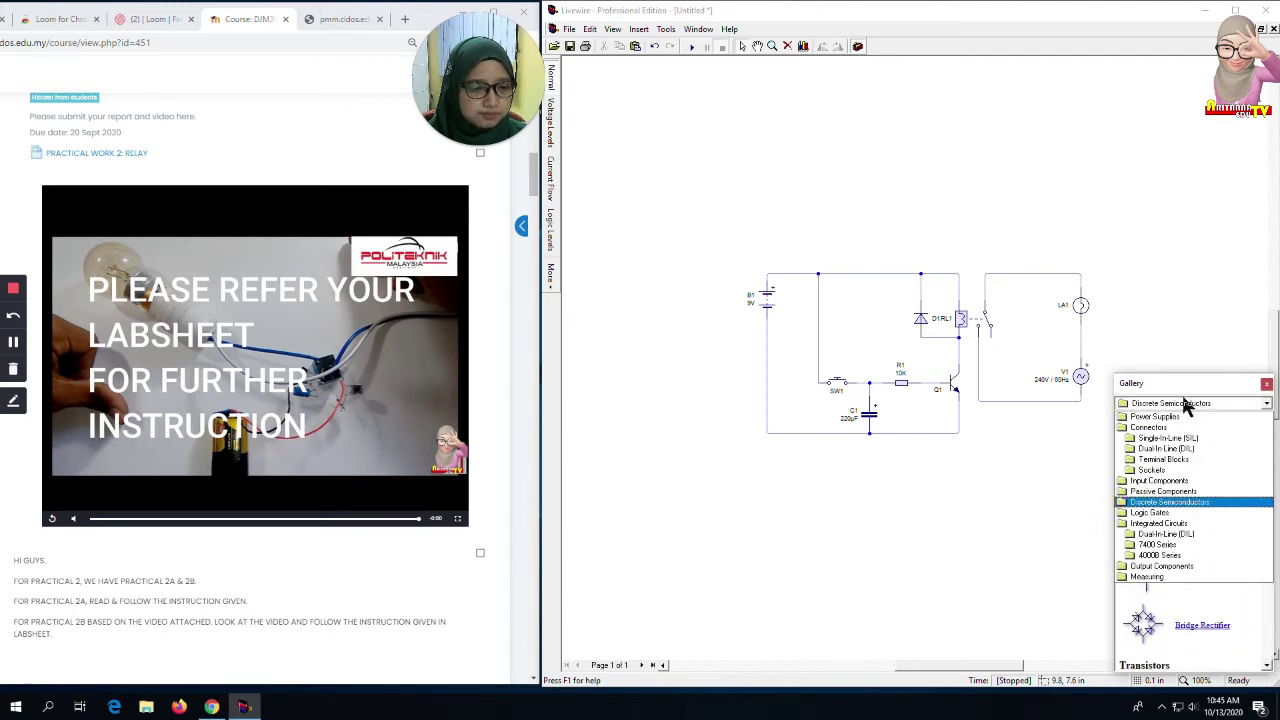
left_click(1178, 492)
scroll(1178, 495, "down", 5)
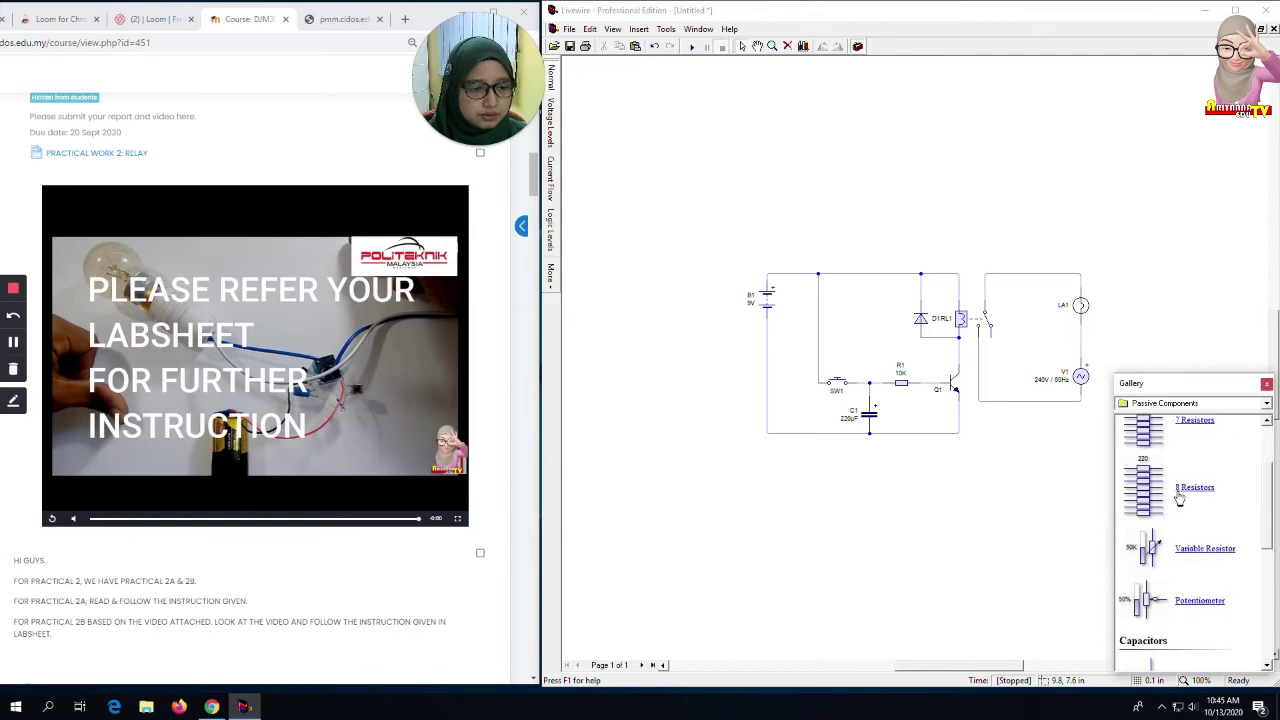
scroll(1178, 497, "up", 1)
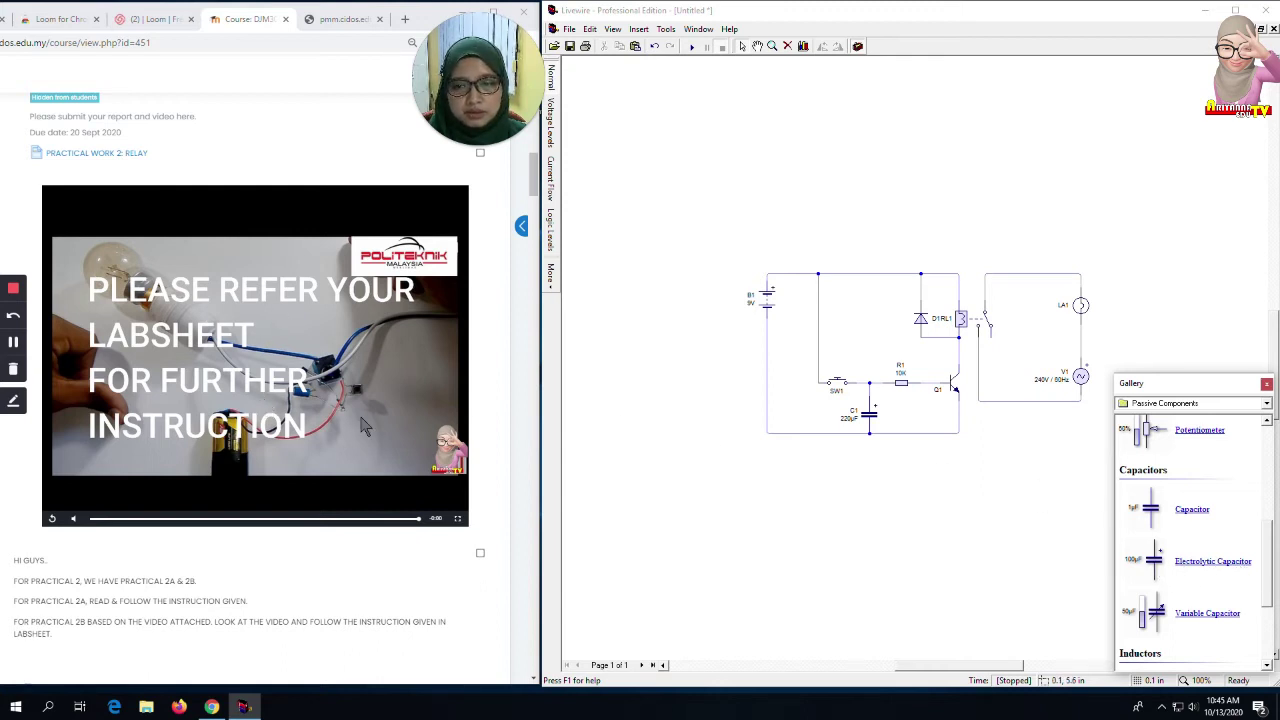
Return the lab video to the finished component assembly and select the push switch SW1 in the schematic for comparison.
left_click(279, 520)
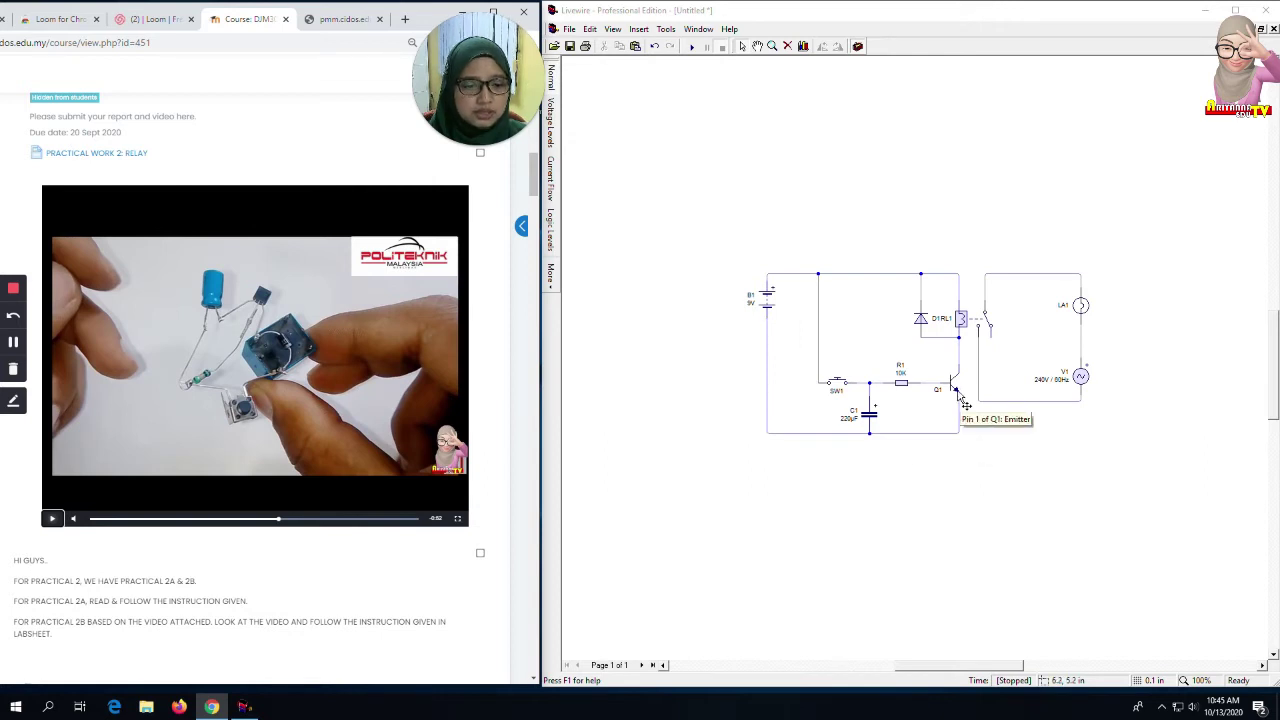
left_click(1010, 486)
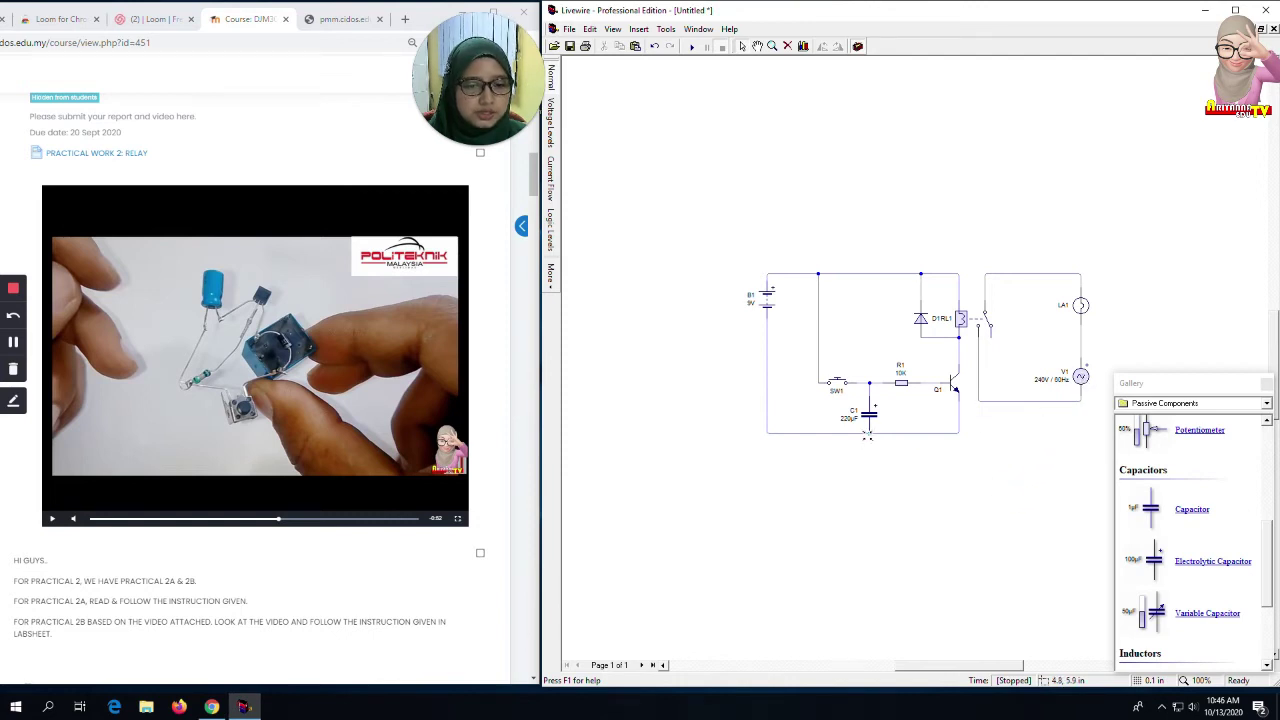
left_click(842, 390)
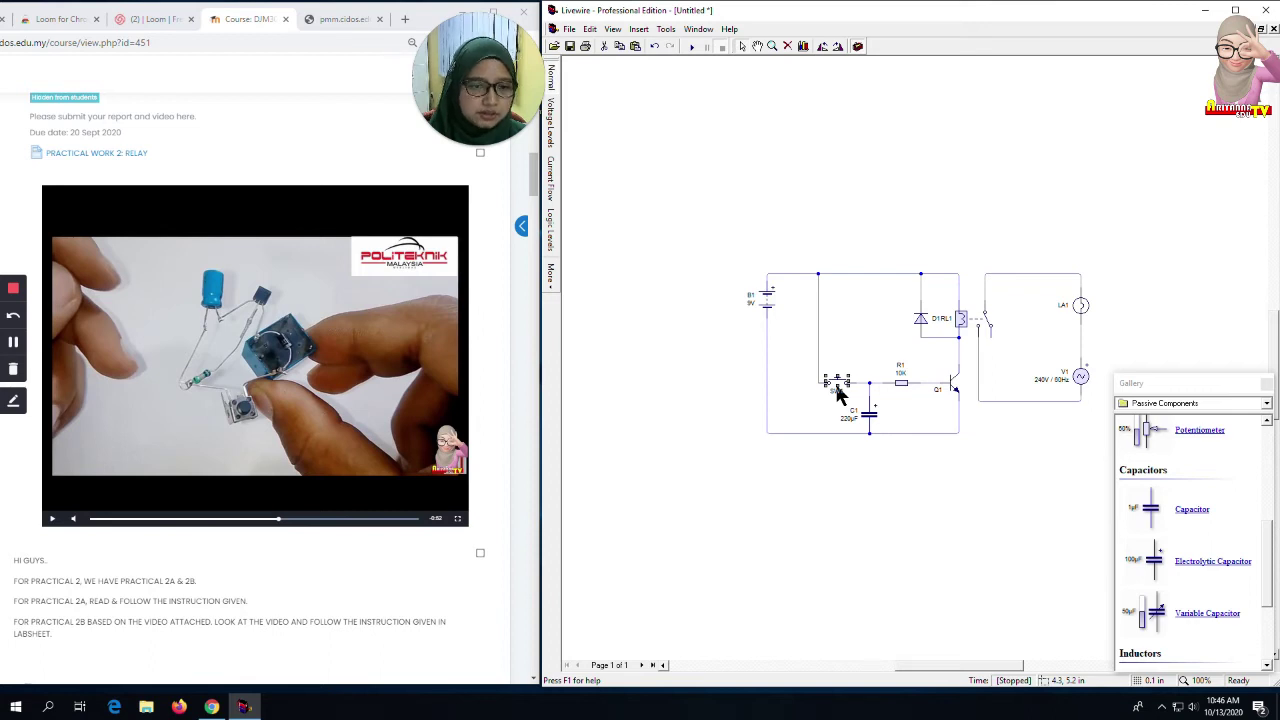
Run the circuit simulation and operate push switch SW1 to test the relay and lamp.
left_click(876, 372)
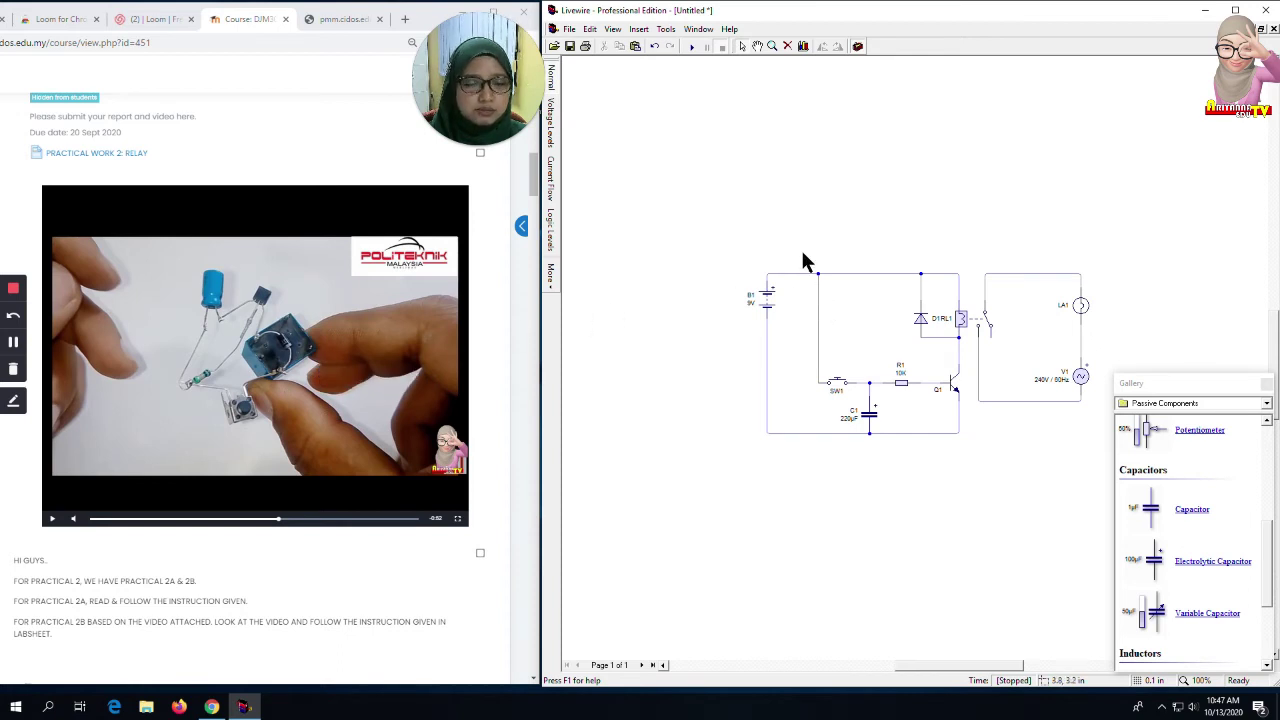
left_click(692, 47)
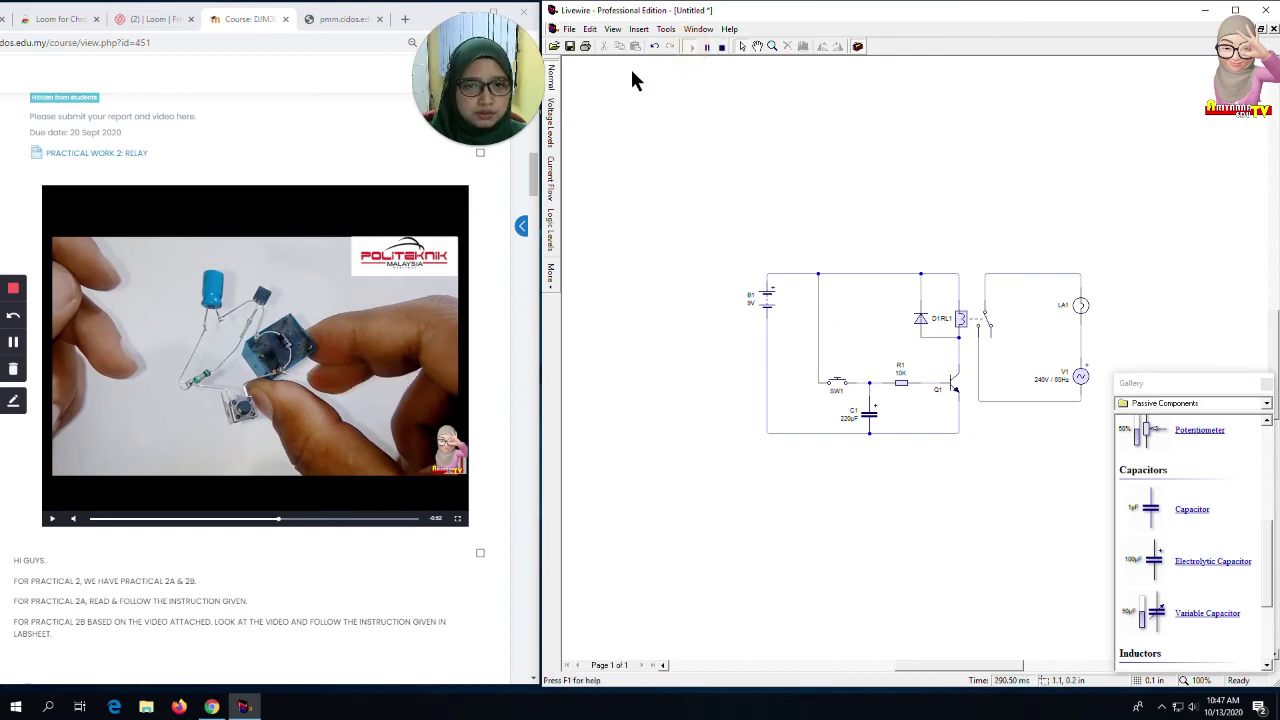
left_click(838, 386)
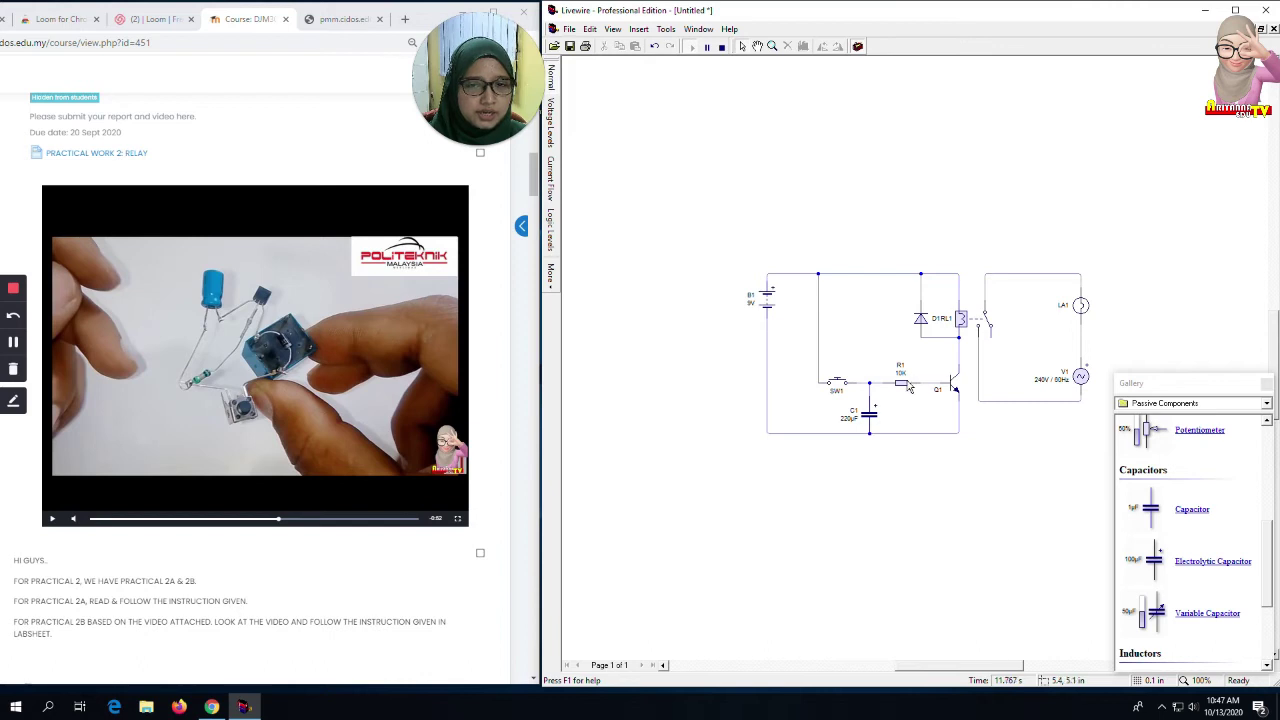
mouse_move(871, 428)
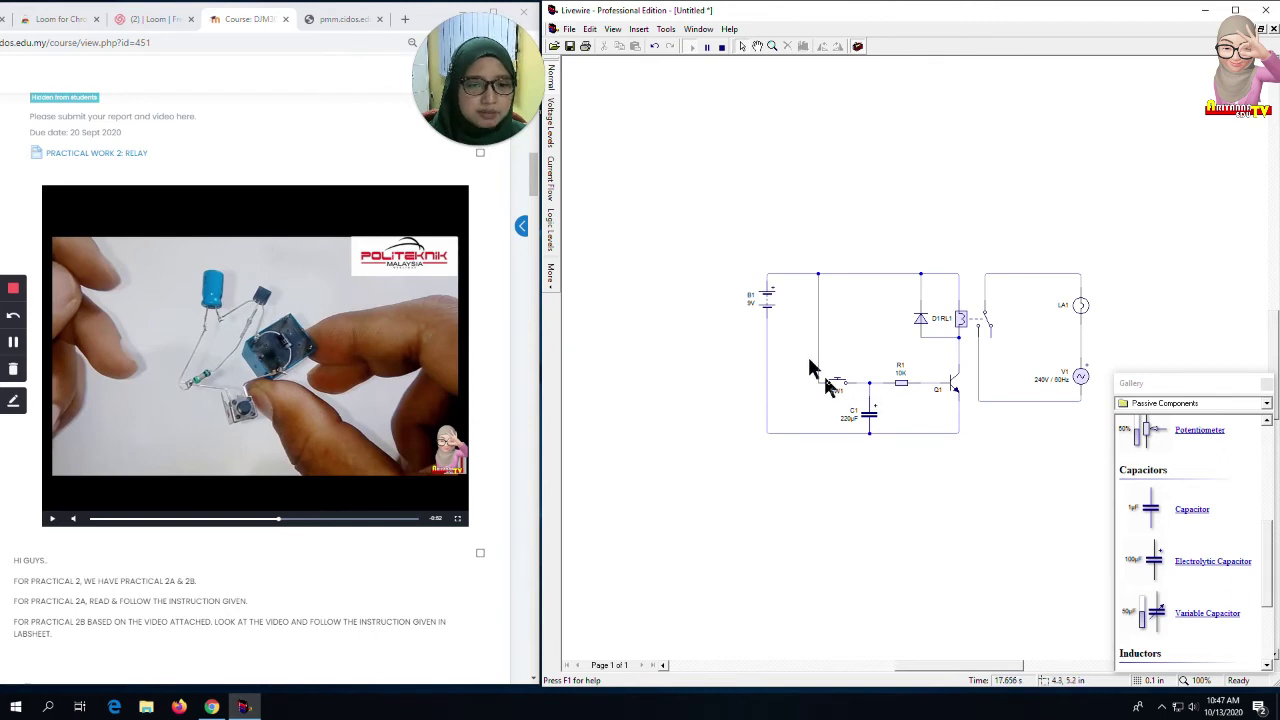
Display the running circuit's voltage levels, followed by its current flow, and examine the battery, relay and lamp paths.
left_click(553, 128)
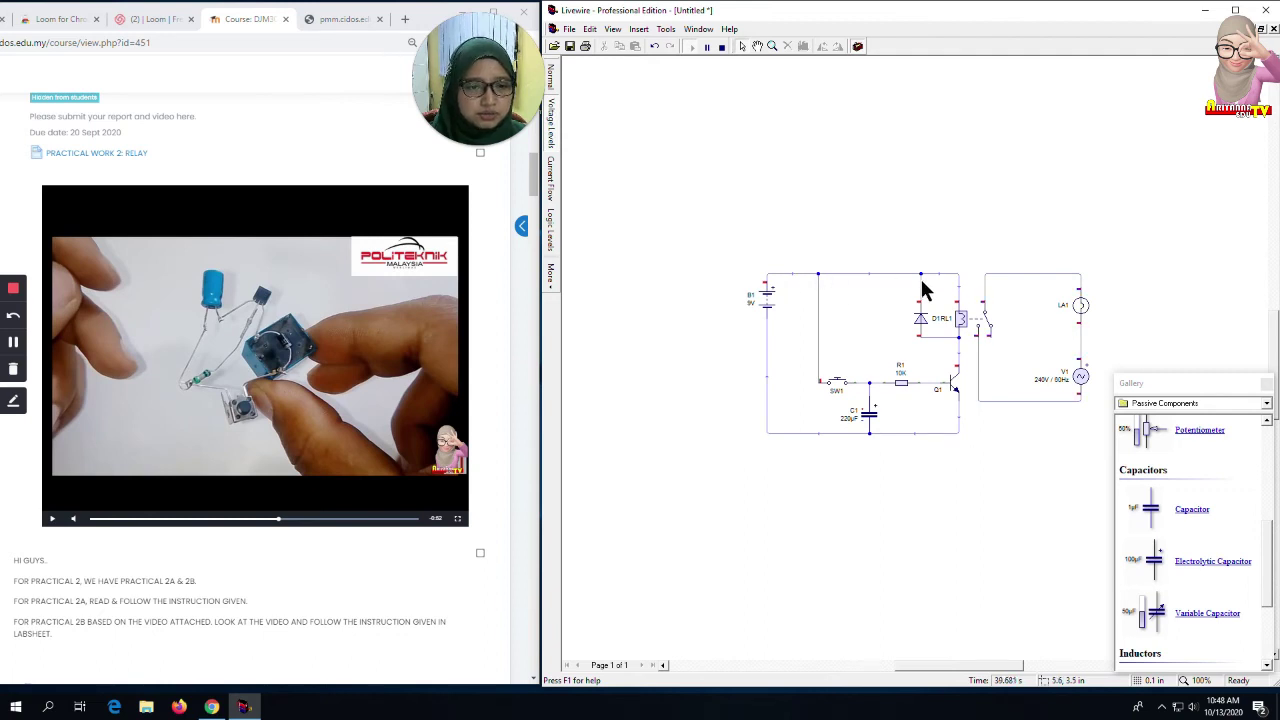
mouse_move(950, 286)
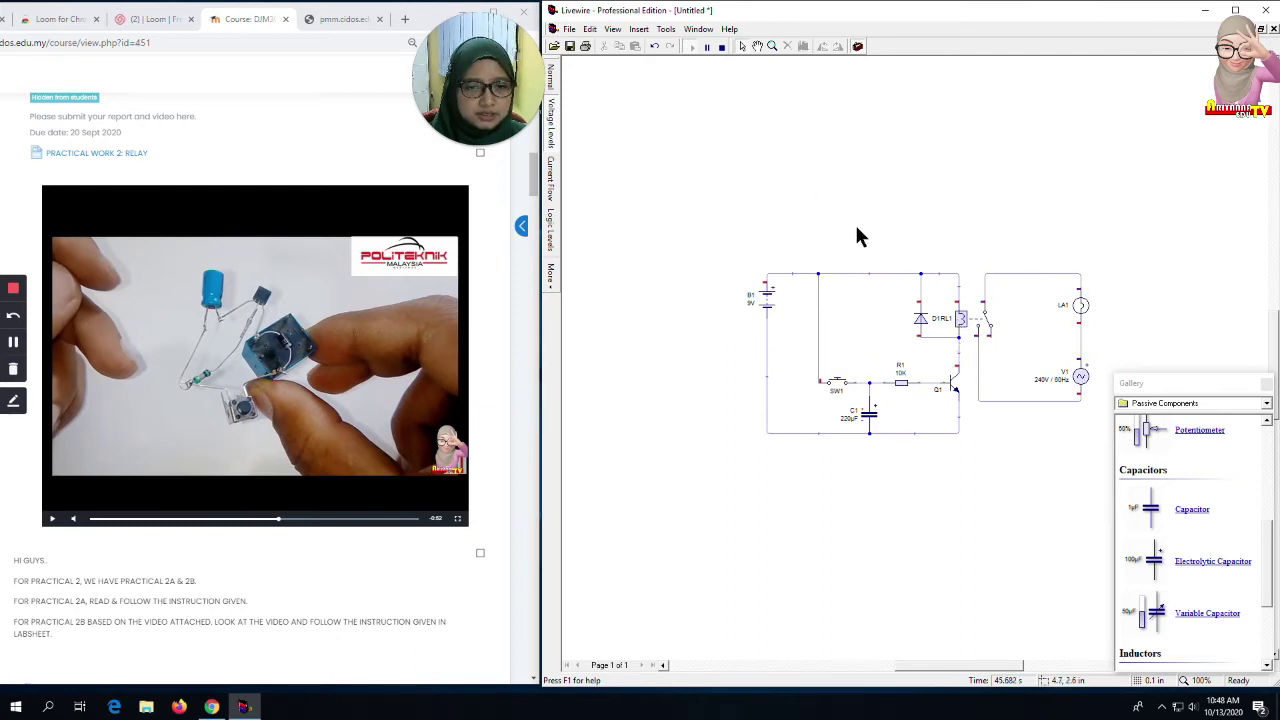
mouse_move(832, 279)
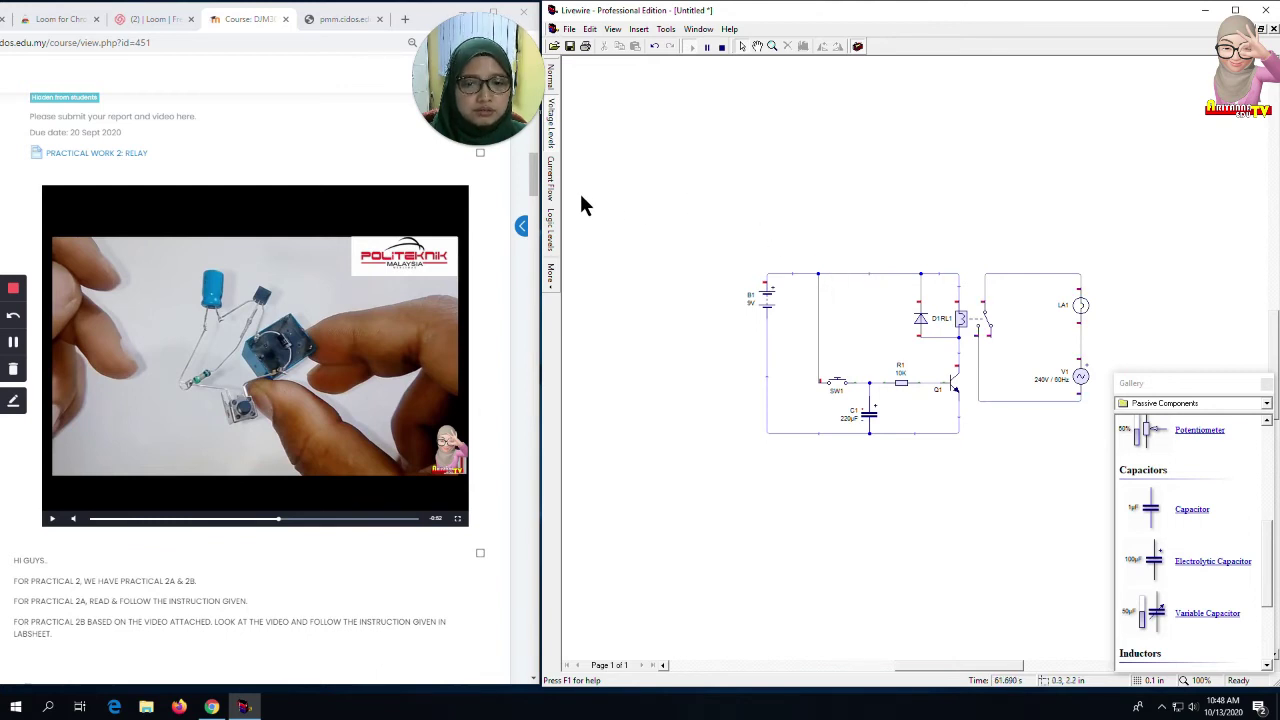
left_click(551, 185)
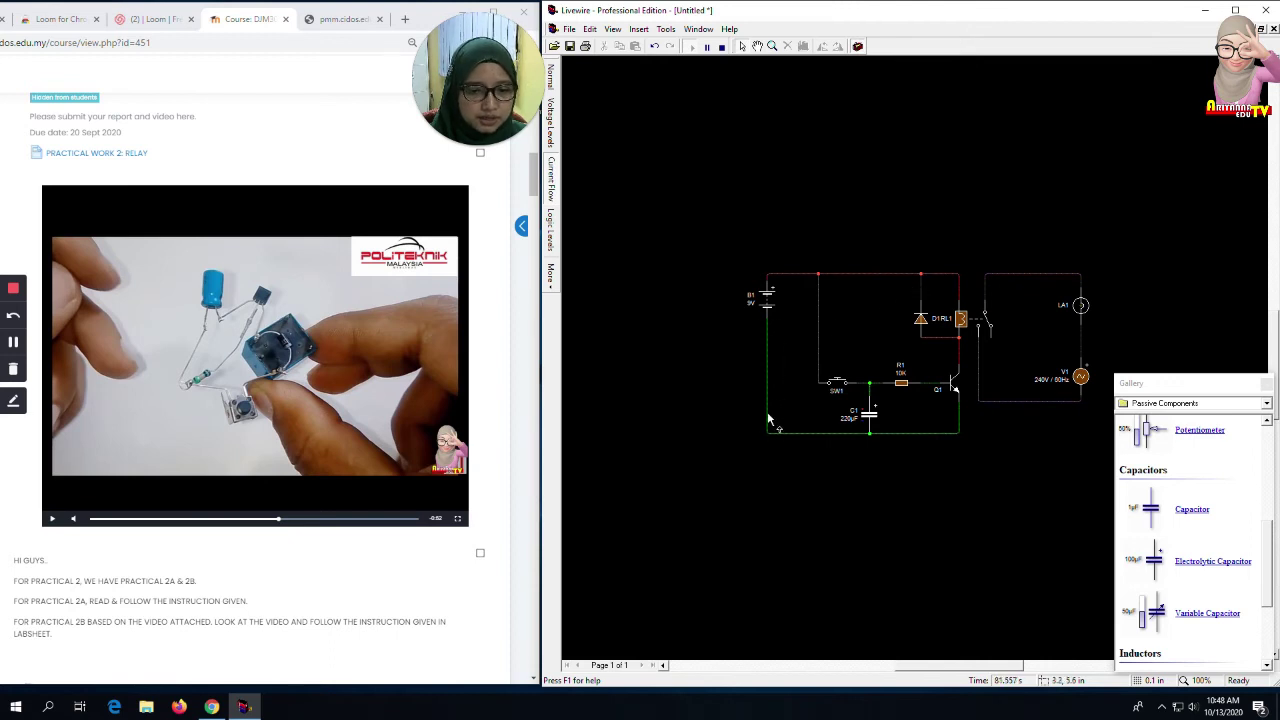
mouse_move(768, 418)
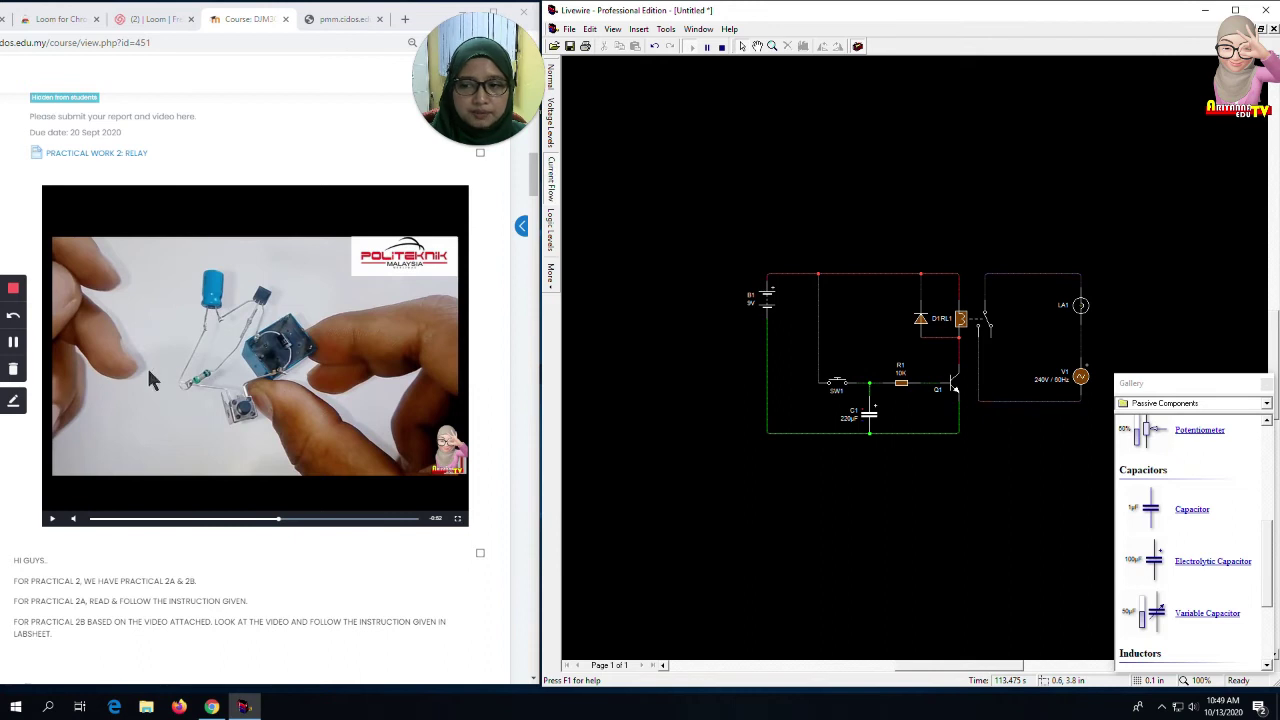
Draw a temporary red sine wave with a horizontal axis beside lamp LA1 and close the screen drawing tool.
left_click(13, 400)
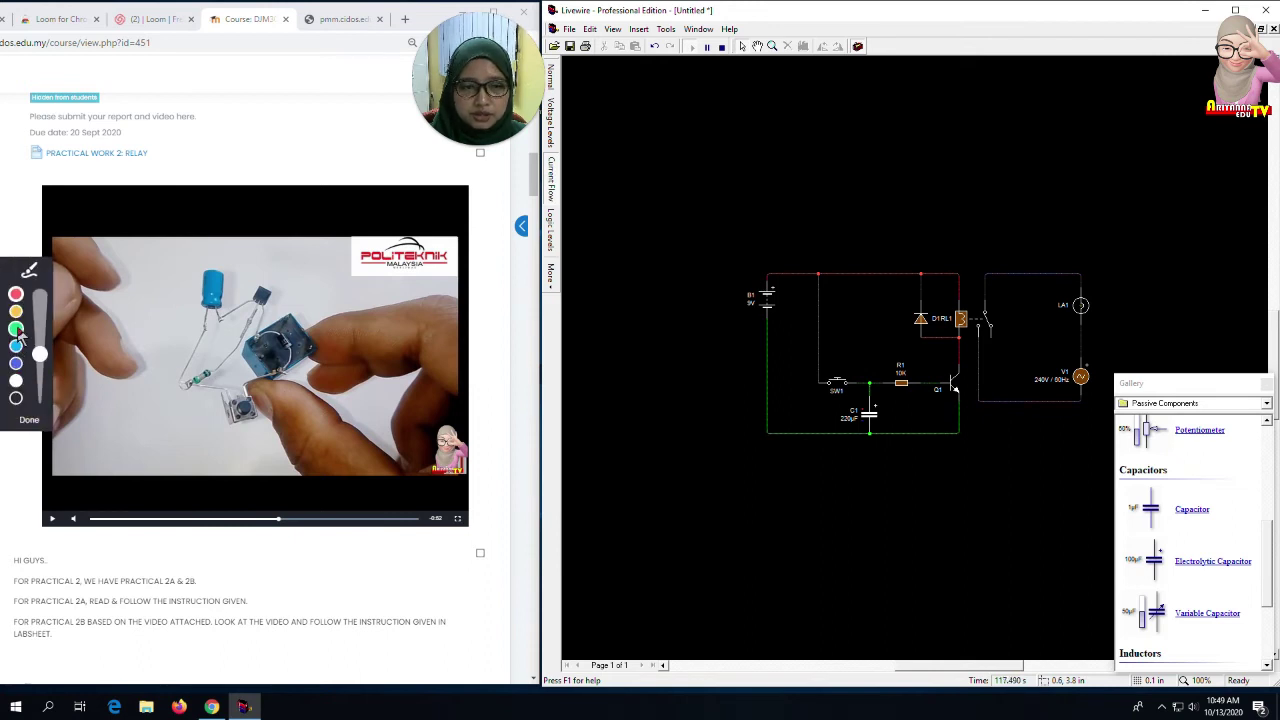
left_click(17, 297)
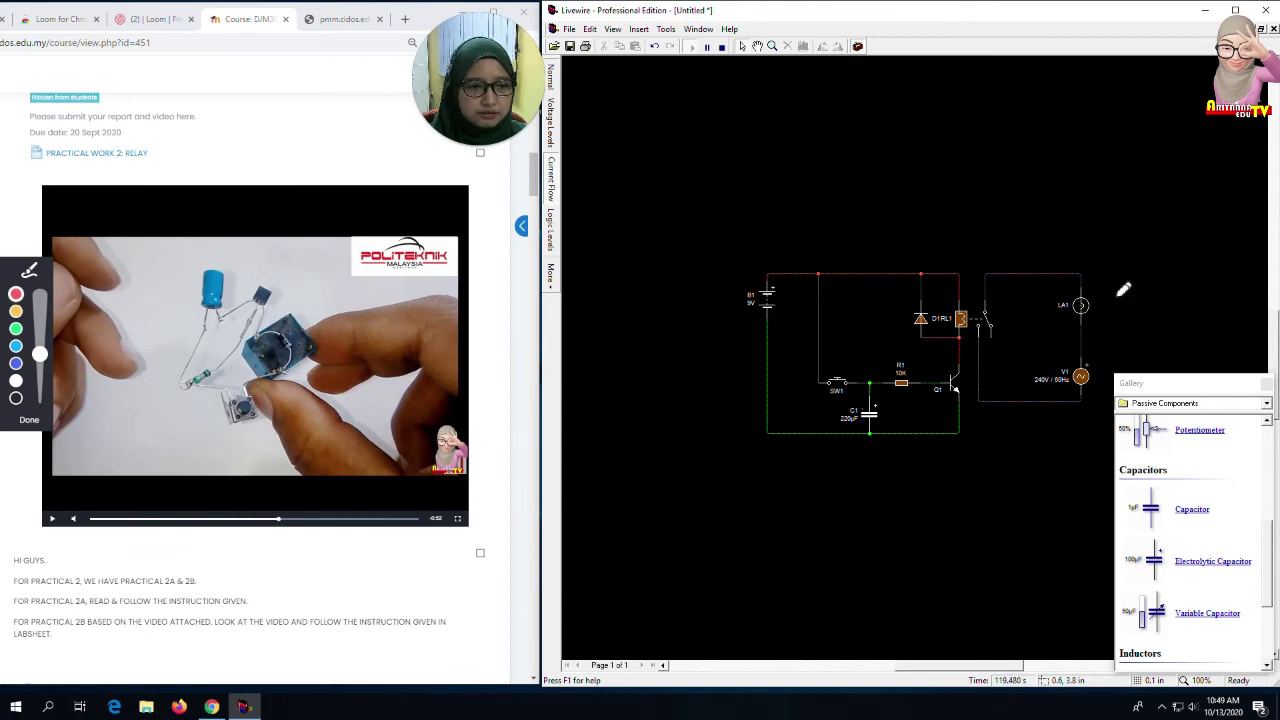
mouse_move(1120, 284)
left_mouse_down()
mouse_move(1140, 258)
mouse_move(1157, 270)
mouse_move(1165, 315)
mouse_move(1195, 333)
mouse_move(1208, 252)
mouse_move(1226, 238)
mouse_move(1249, 266)
mouse_move(1249, 296)
left_mouse_up()
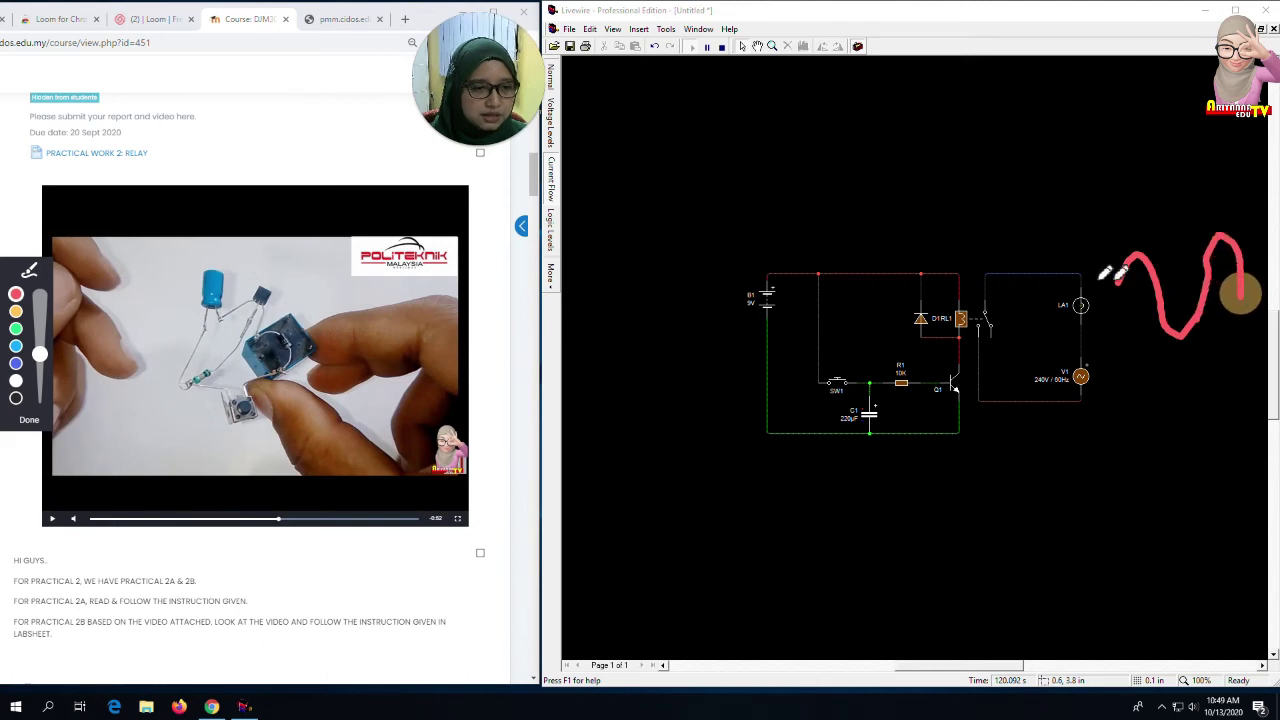
left_click_drag(1092, 281, 1257, 279)
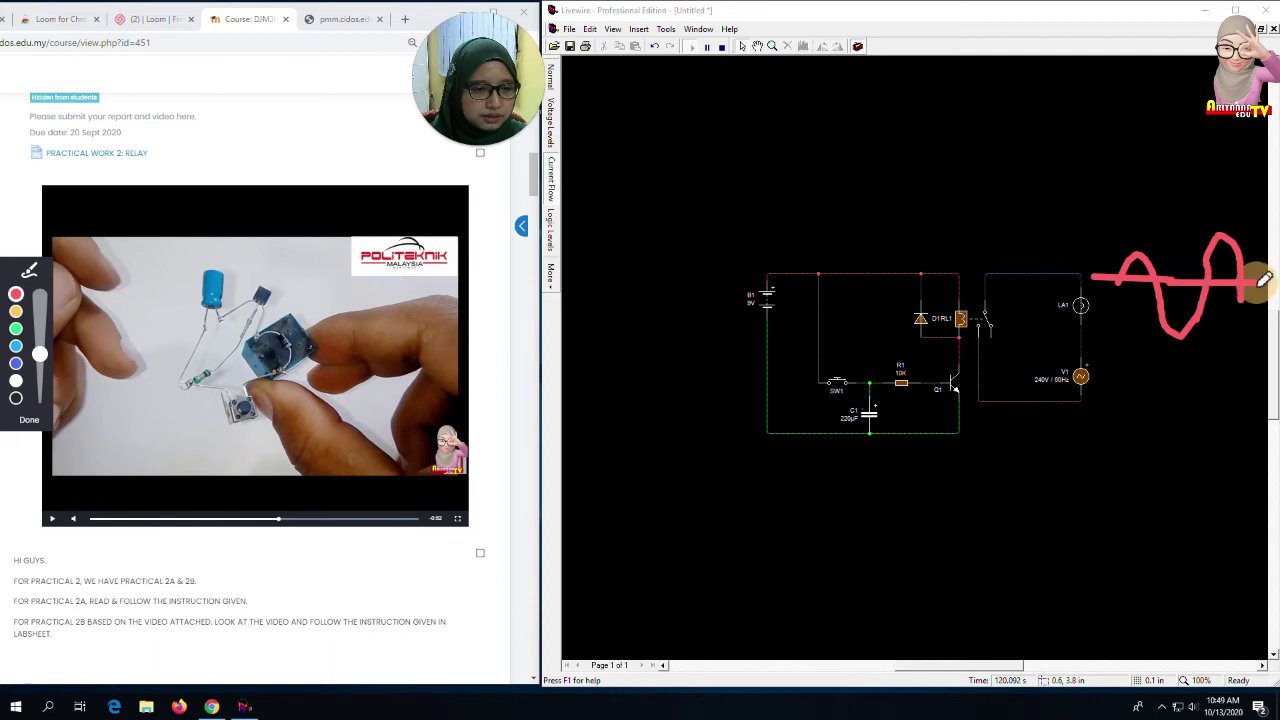
mouse_move(1118, 283)
left_mouse_down()
mouse_move(1138, 270)
mouse_move(1180, 295)
left_mouse_up()
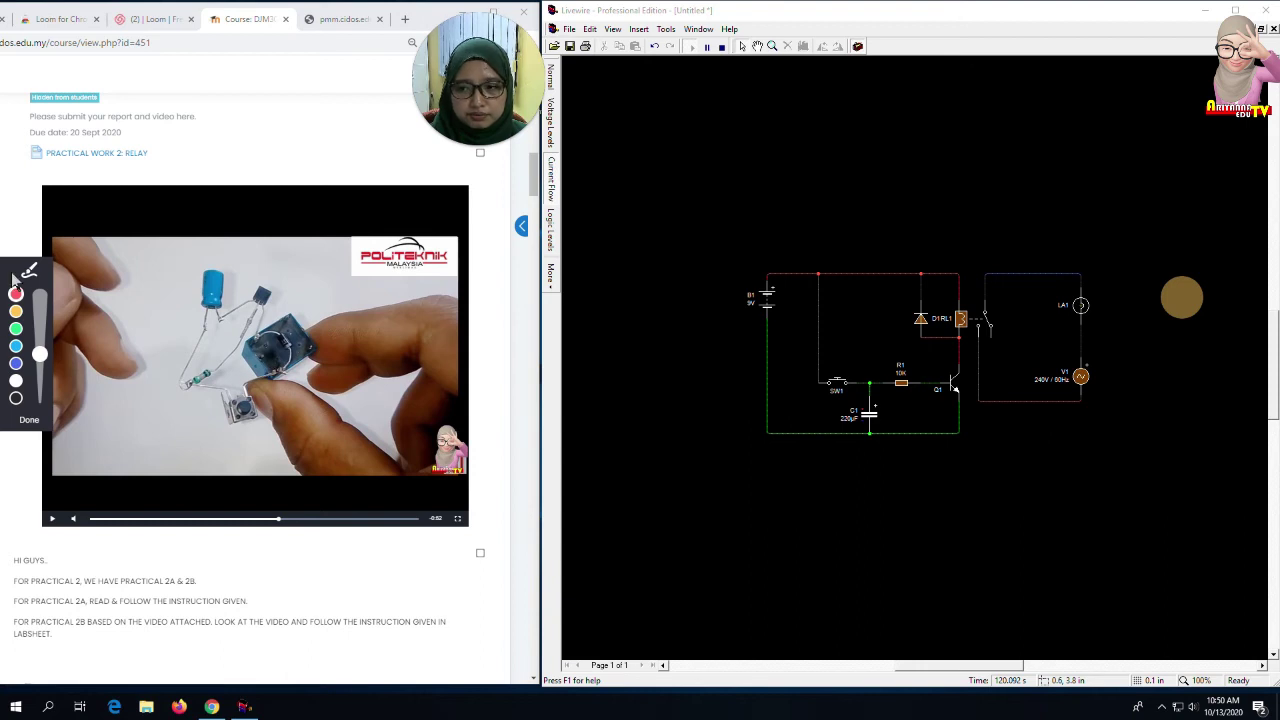
left_click(28, 423)
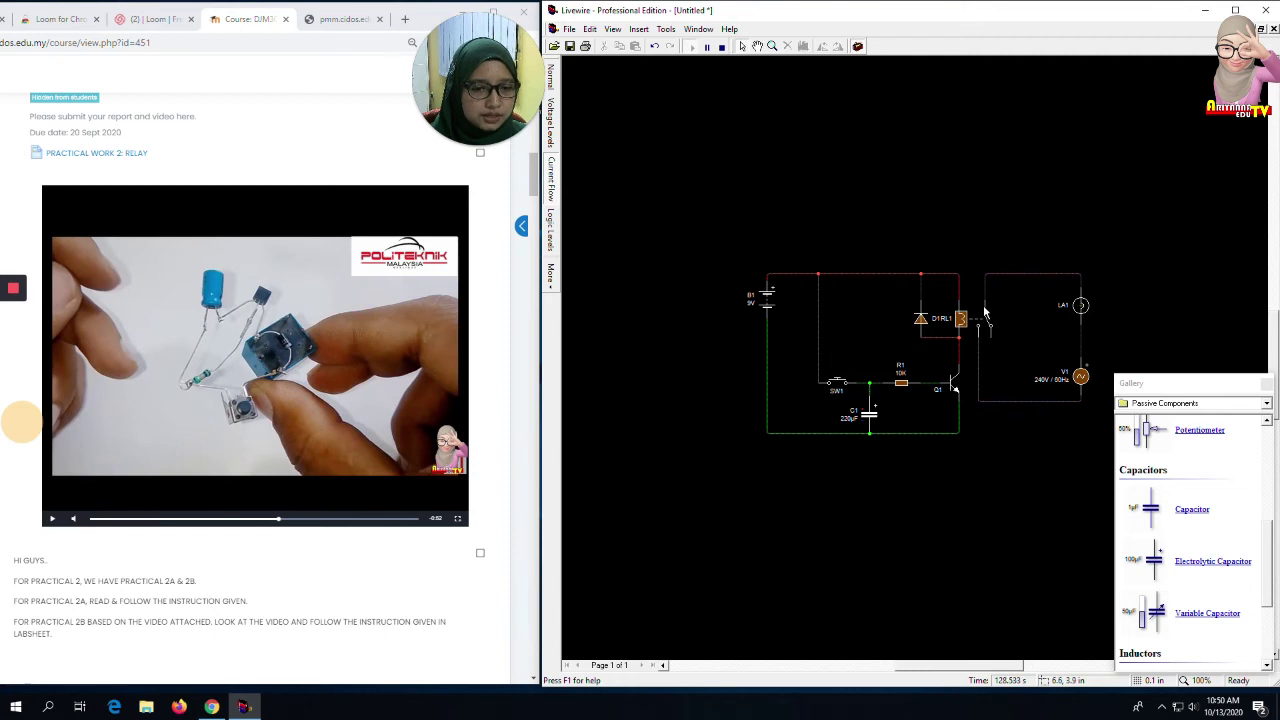
Set the frequency of AC voltage source V1 to 10 Hz.
double_click(1060, 384)
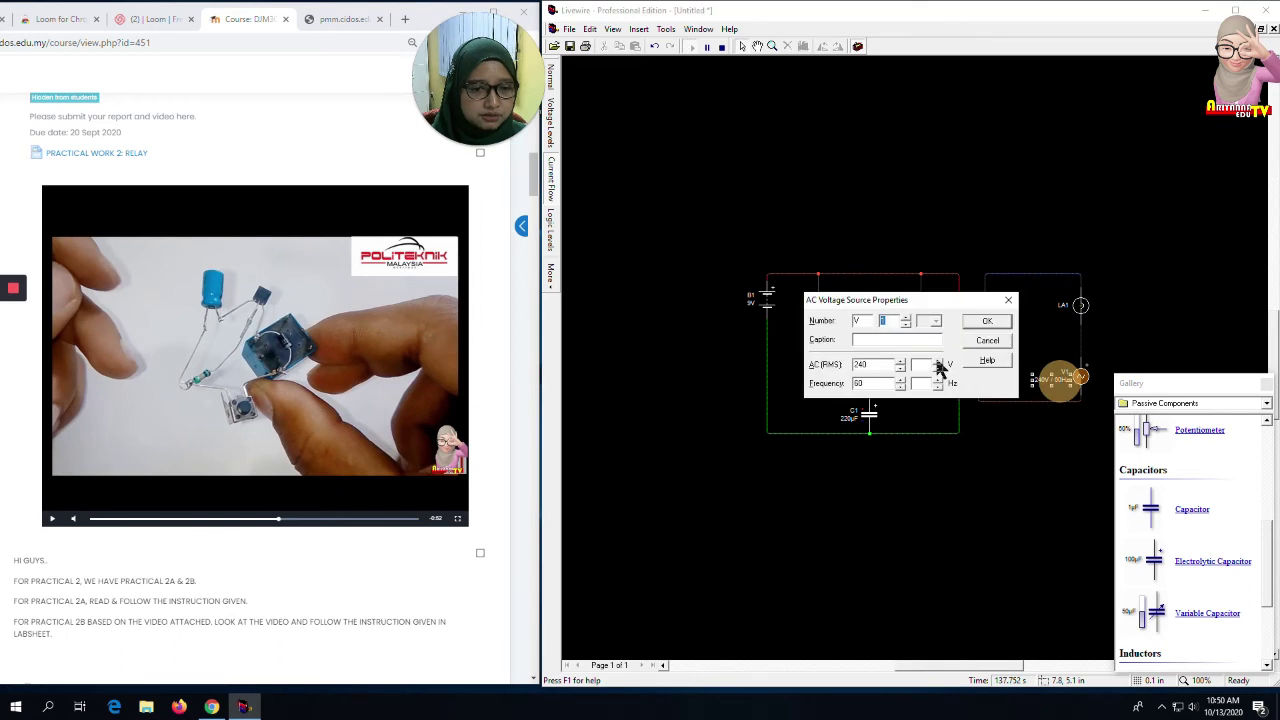
double_click(858, 383)
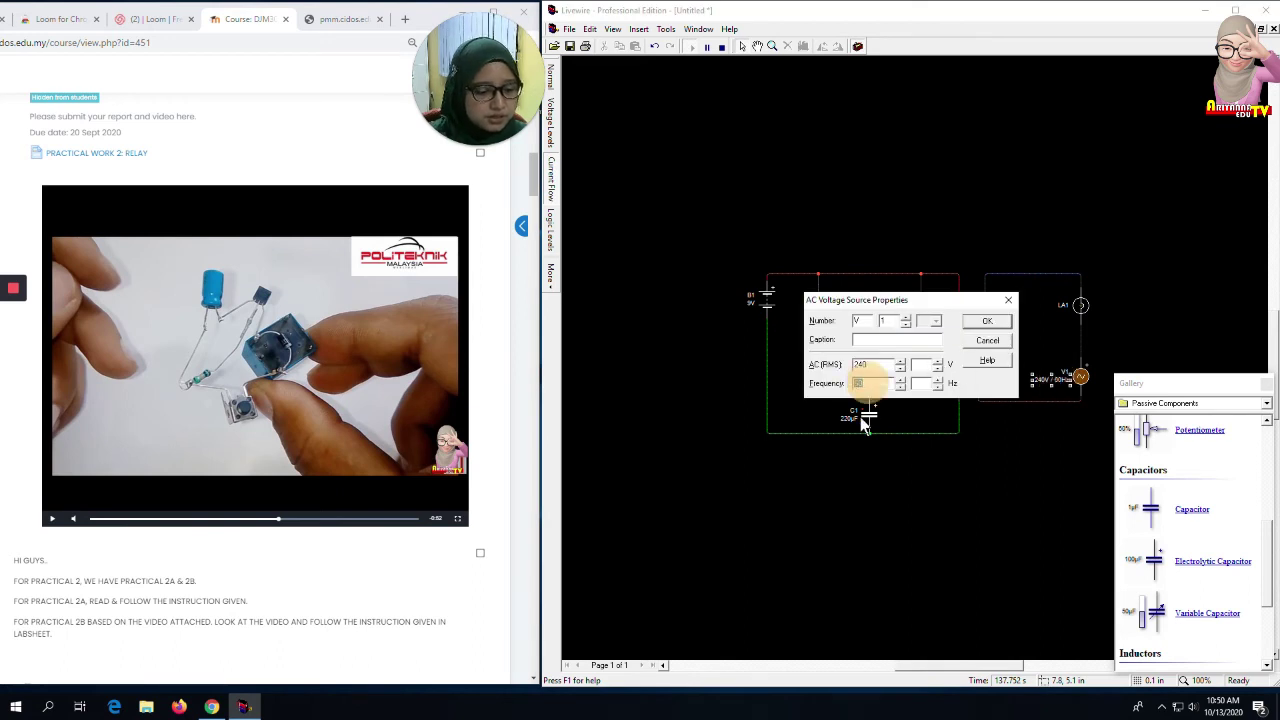
type("10")
left_click(976, 322)
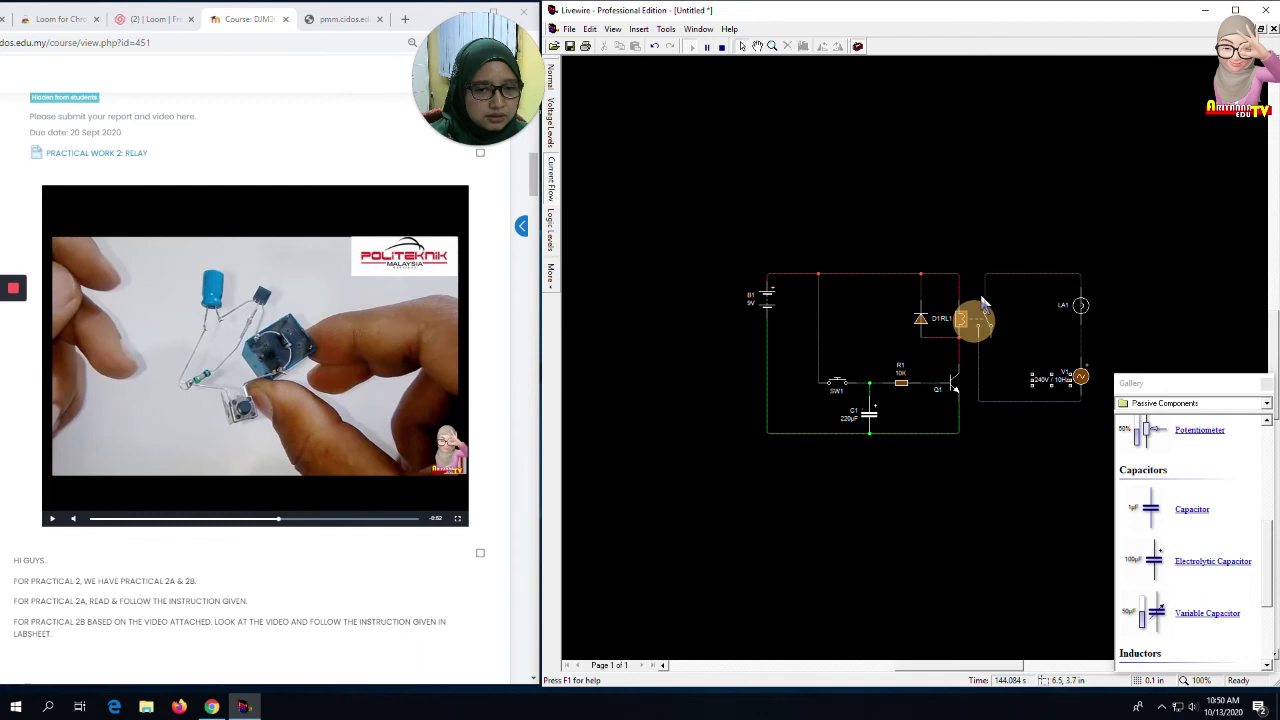
Lower the frequency of AC voltage source V1 to 1 Hz.
double_click(1052, 378)
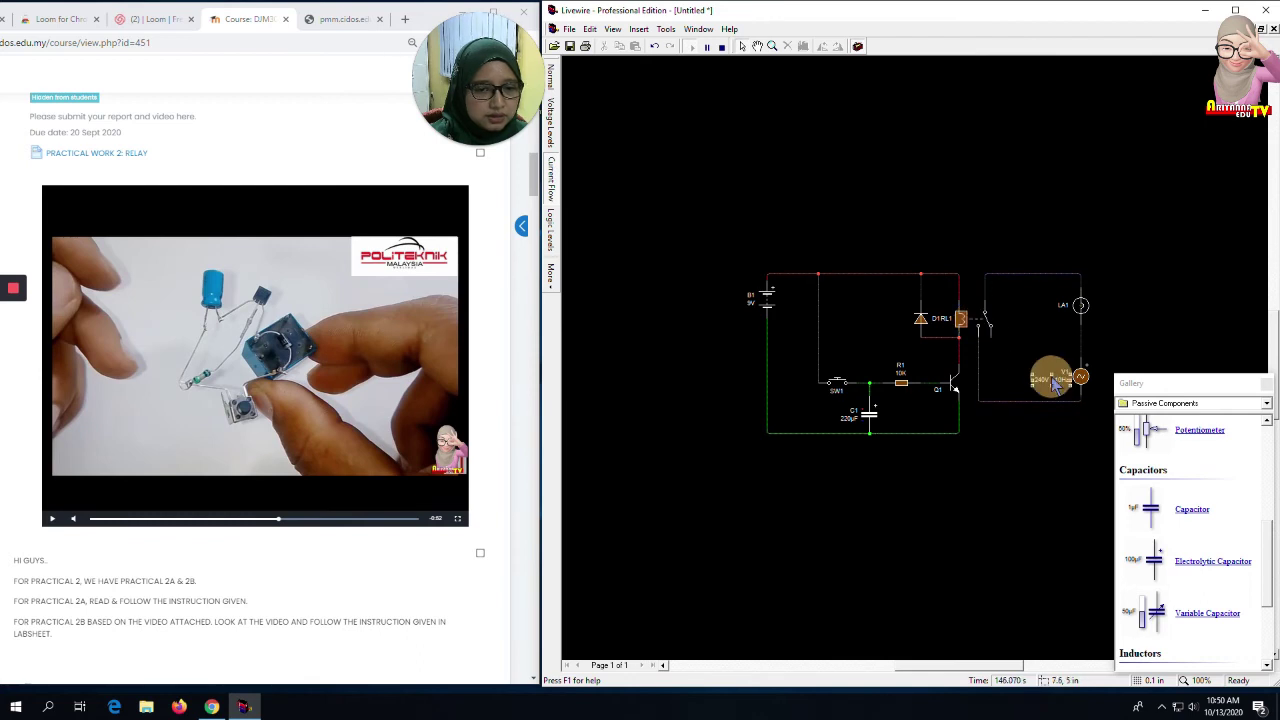
left_click(873, 382)
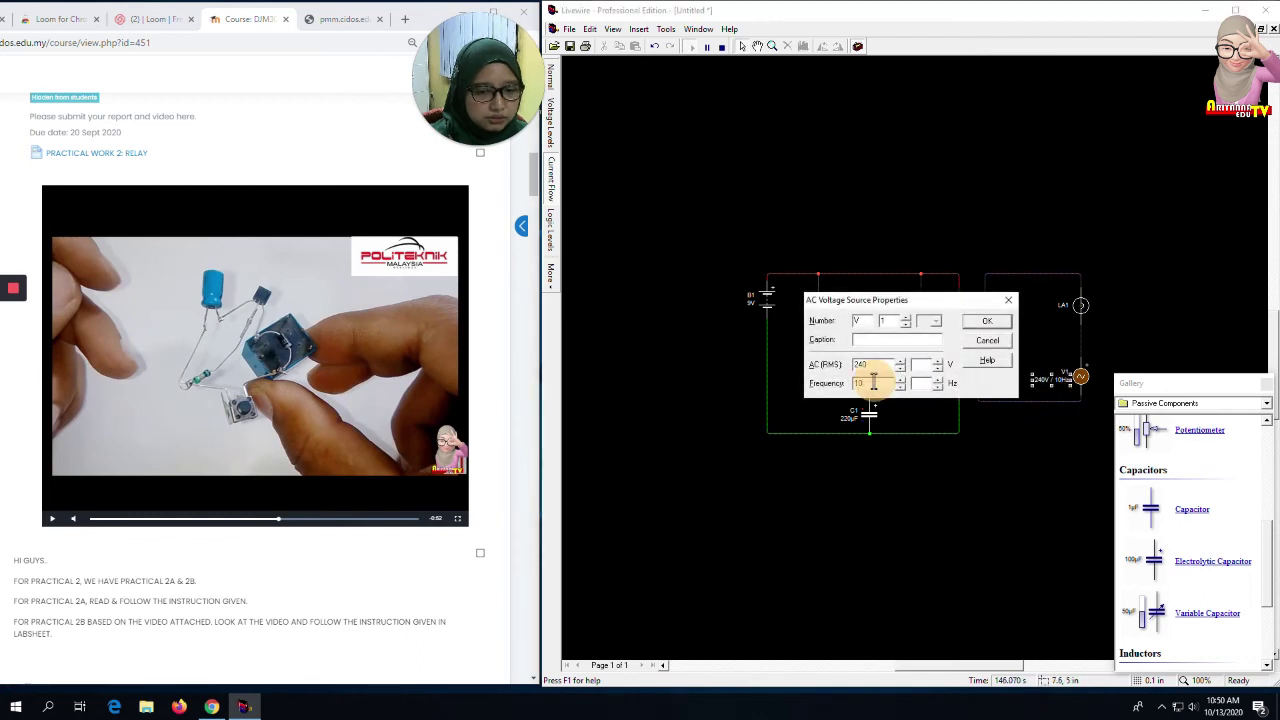
left_click(986, 322)
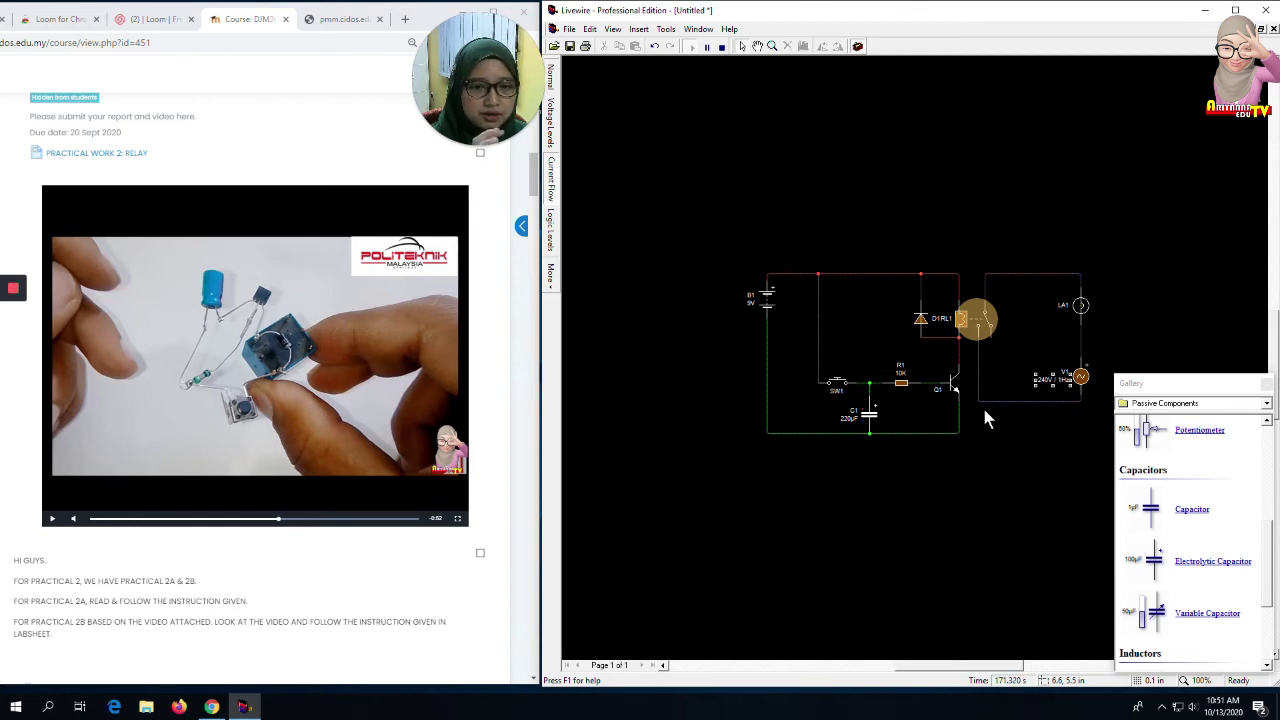
Operate push switch SW1 repeatedly to check how the relay and lamp LA1 respond at 1 Hz.
left_click(838, 388)
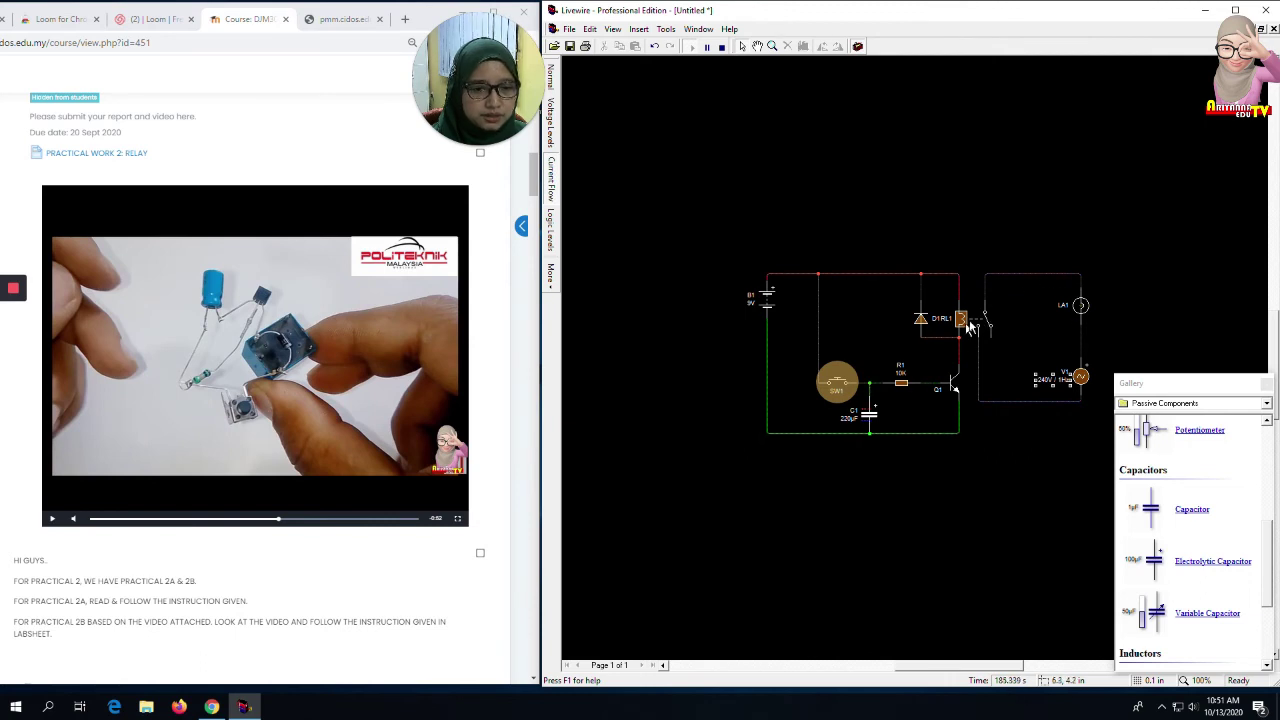
left_click(840, 386)
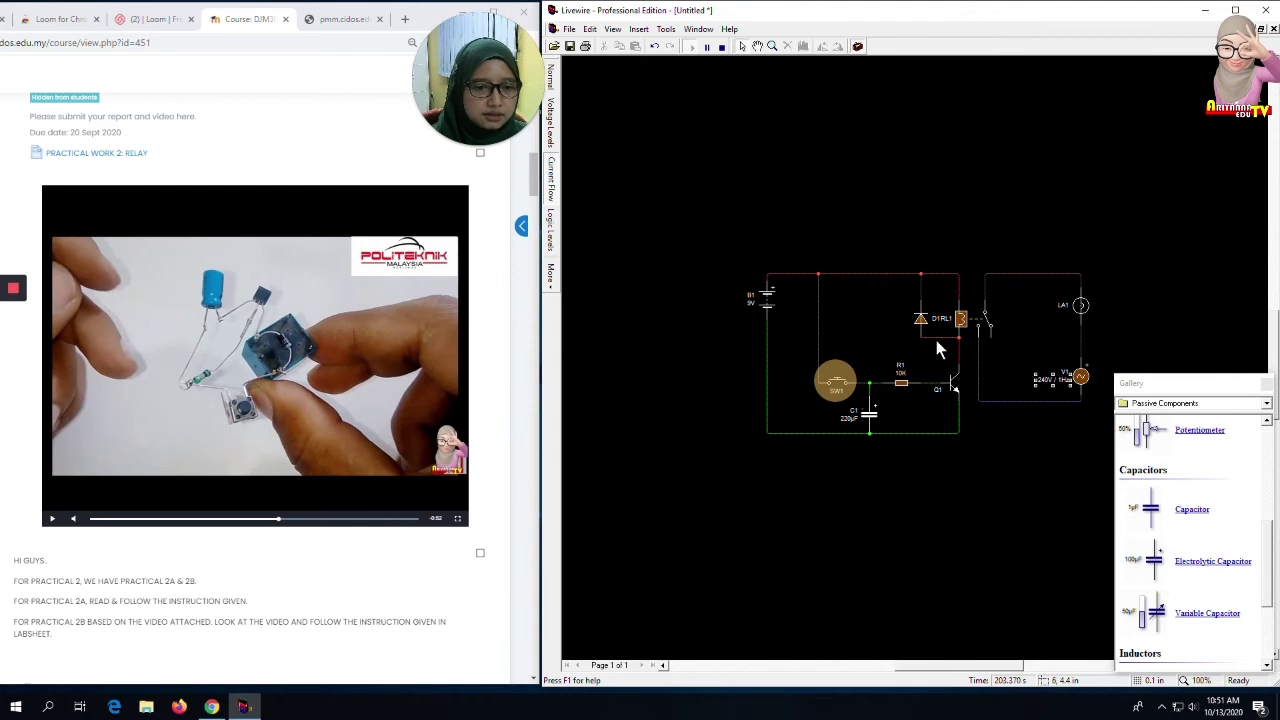
left_click(838, 385)
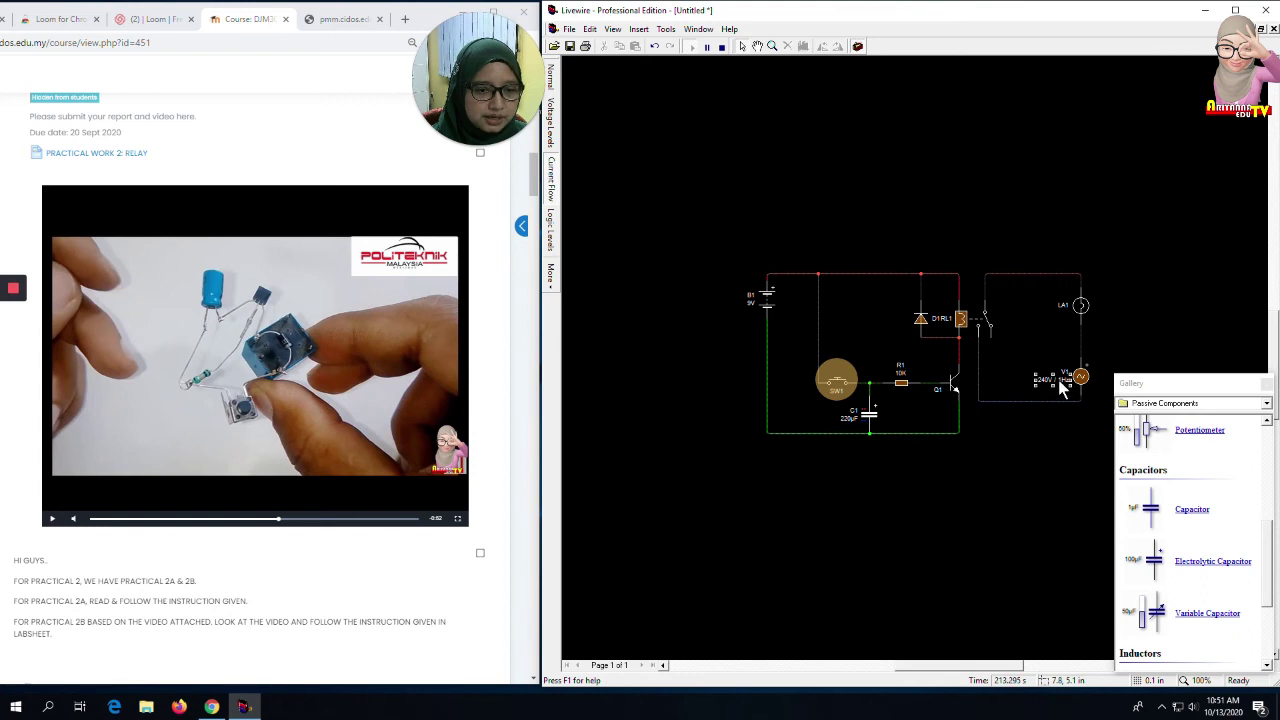
Set the frequency of AC voltage source V1 to 60 Hz and operate SW1 to test the lamp.
left_click(1060, 385)
double_click(1061, 386)
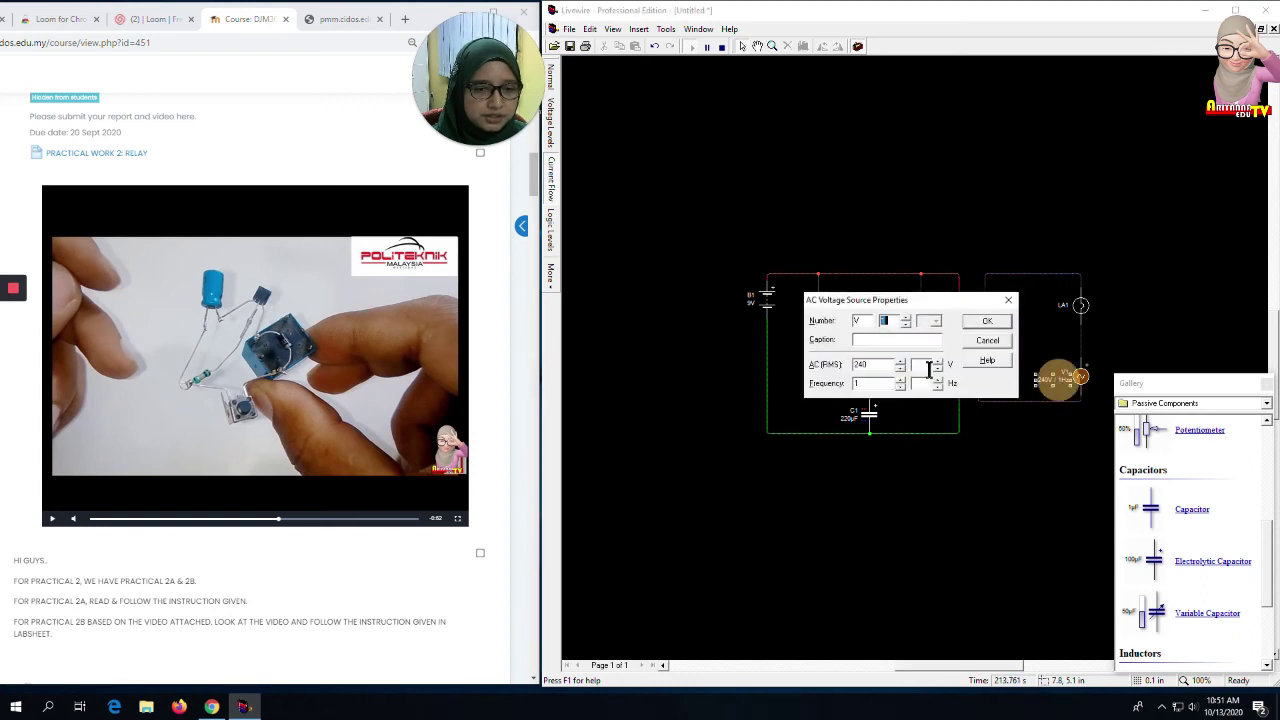
left_click(869, 382)
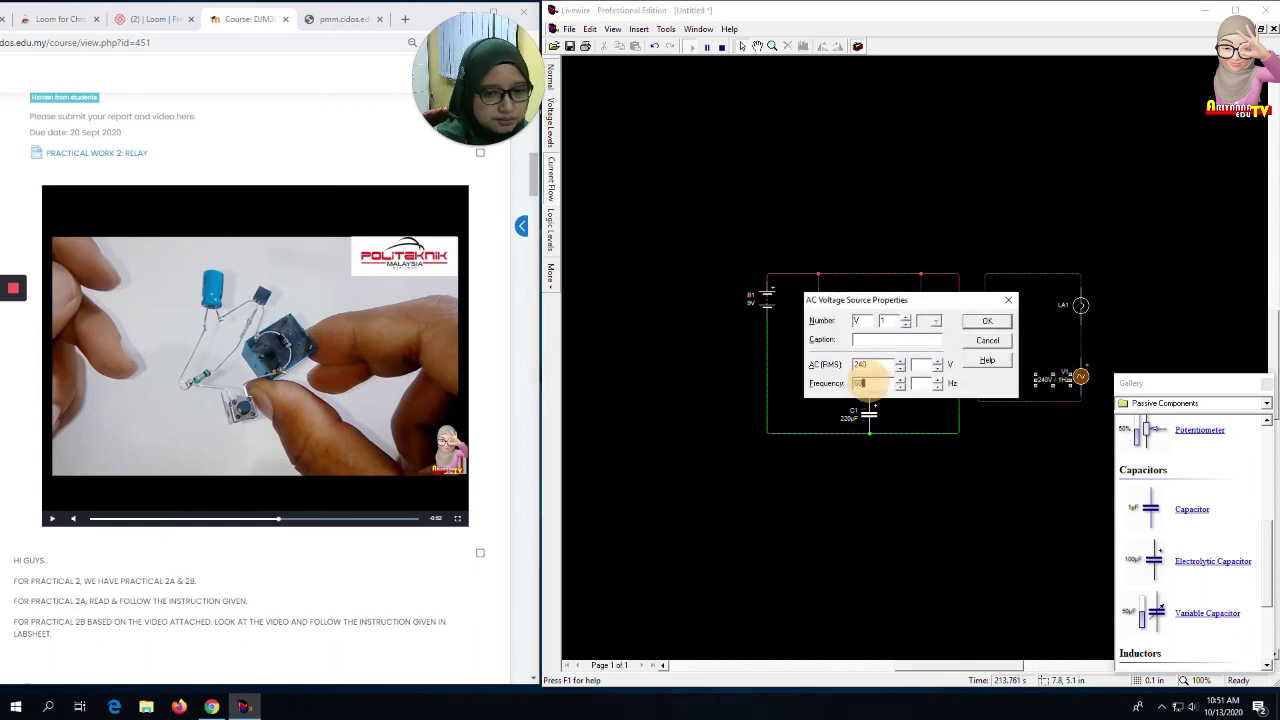
left_click(987, 321)
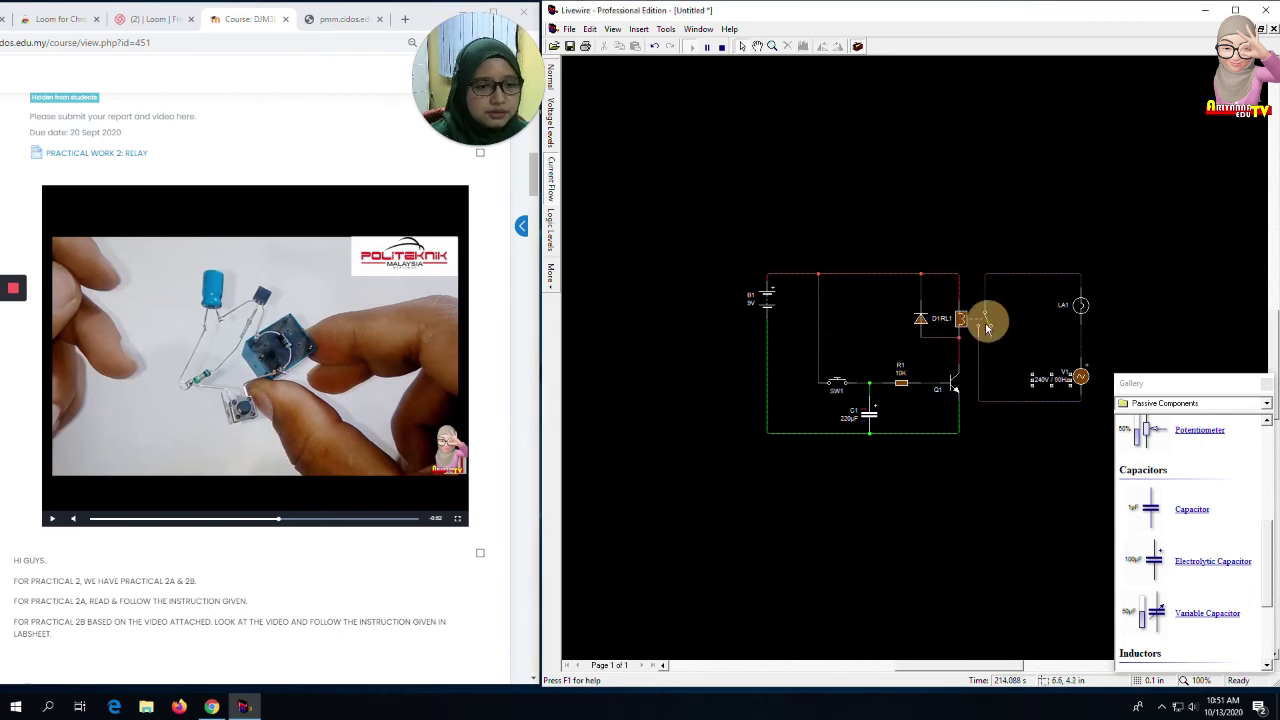
left_click(837, 388)
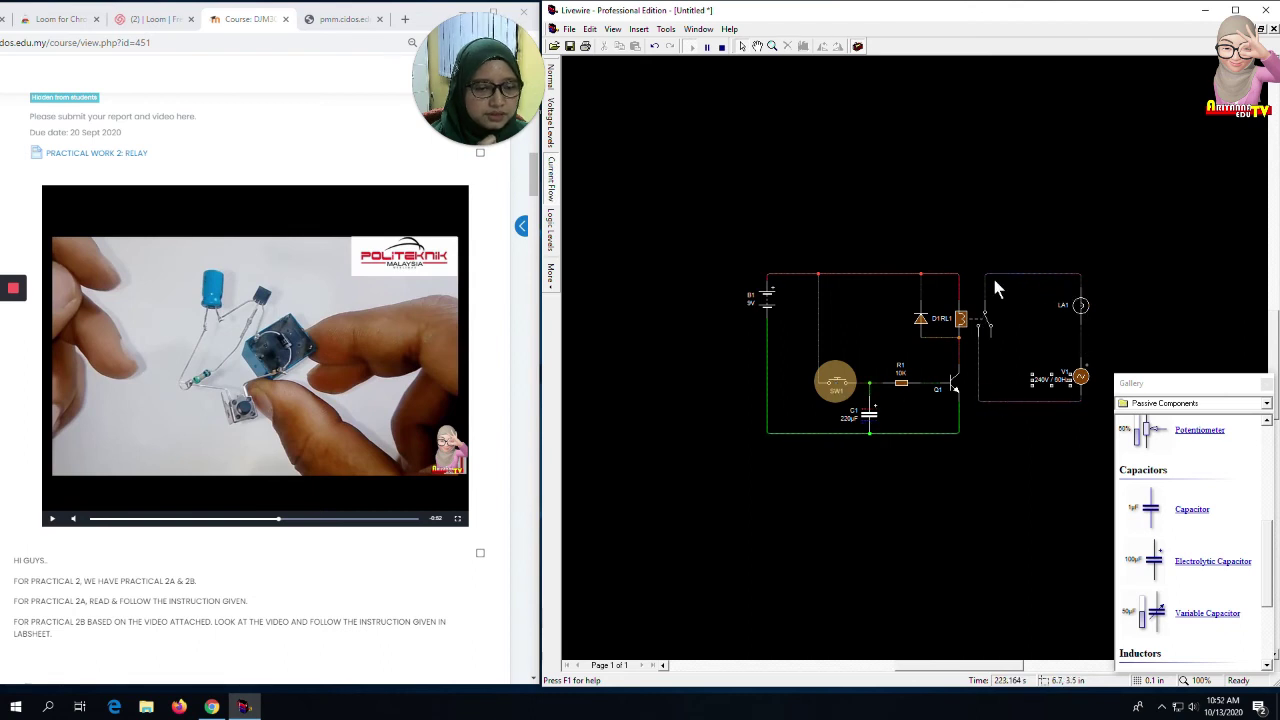
Set the RMS voltage of AC source V1 to 10 V and operate SW1 to test the lamp.
mouse_move(1081, 377)
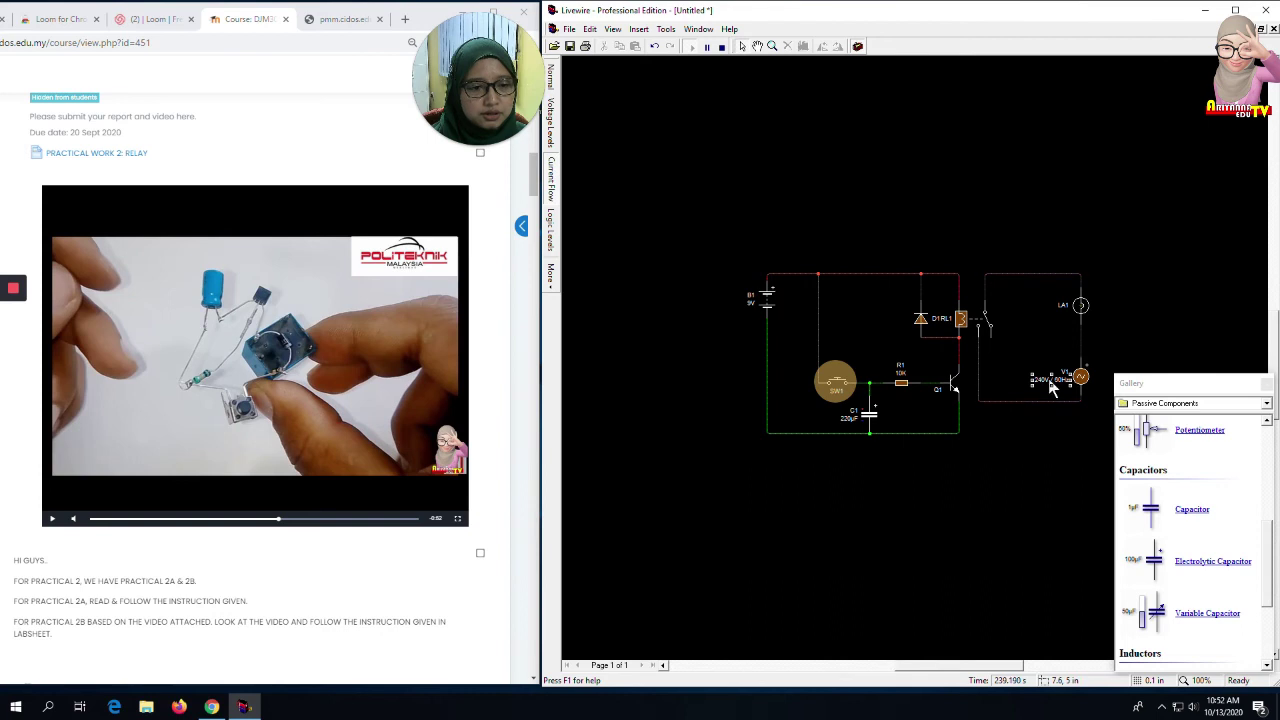
double_click(1050, 382)
double_click(858, 364)
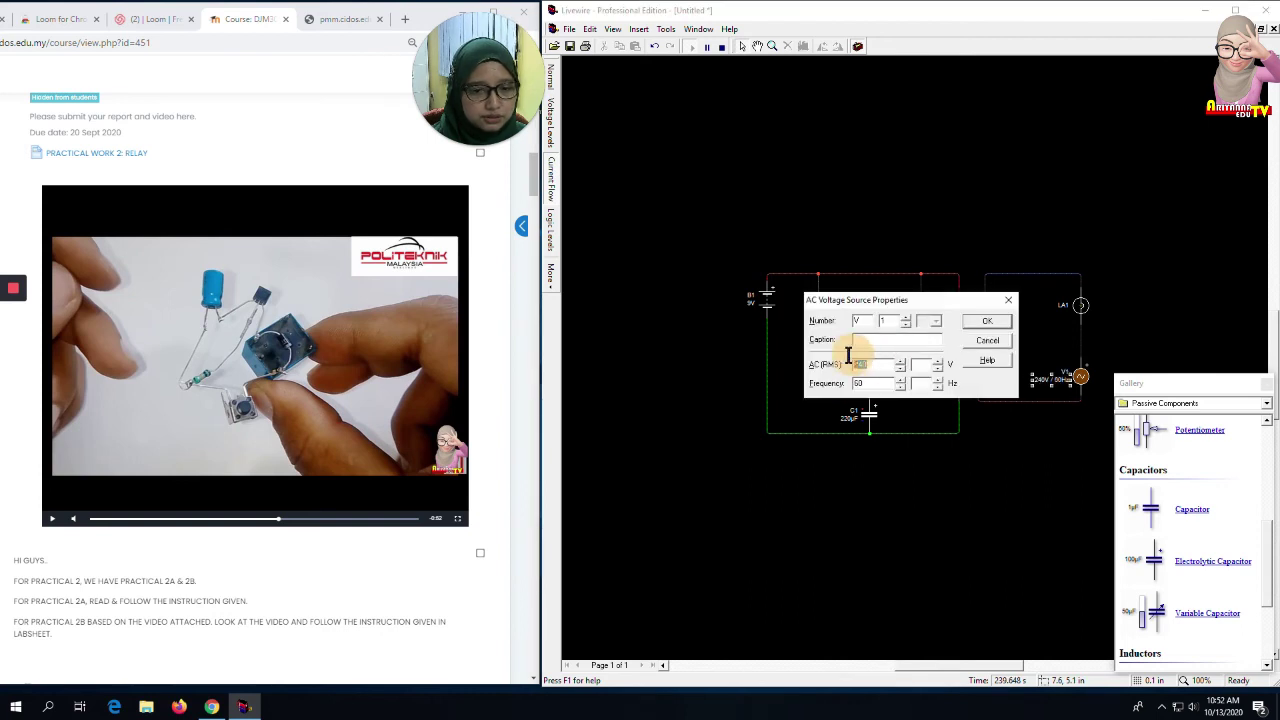
type("10")
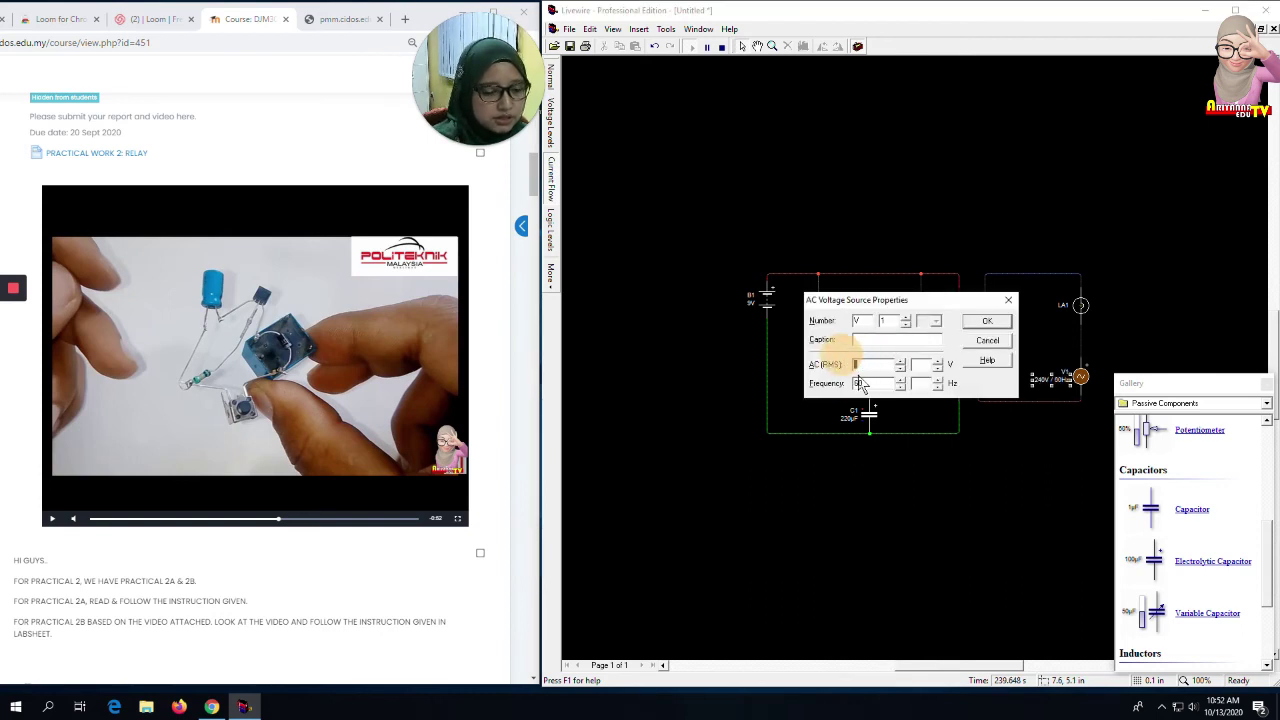
left_click(970, 321)
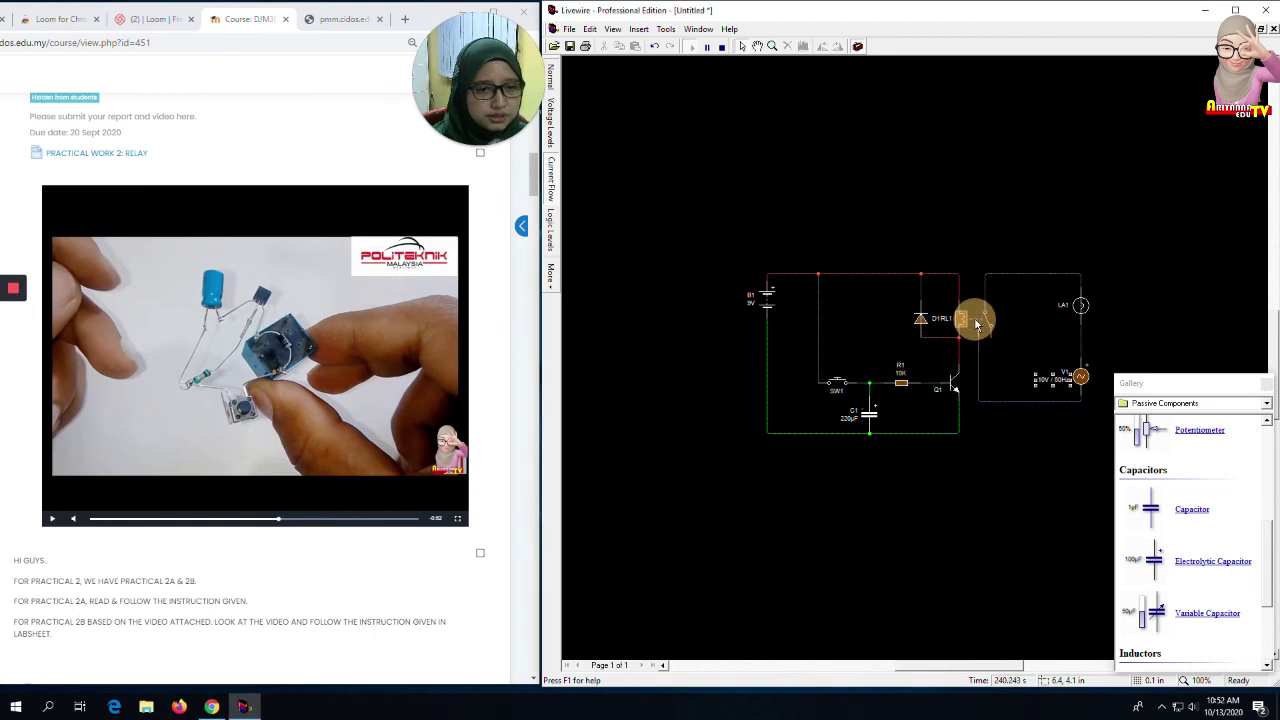
left_click(838, 385)
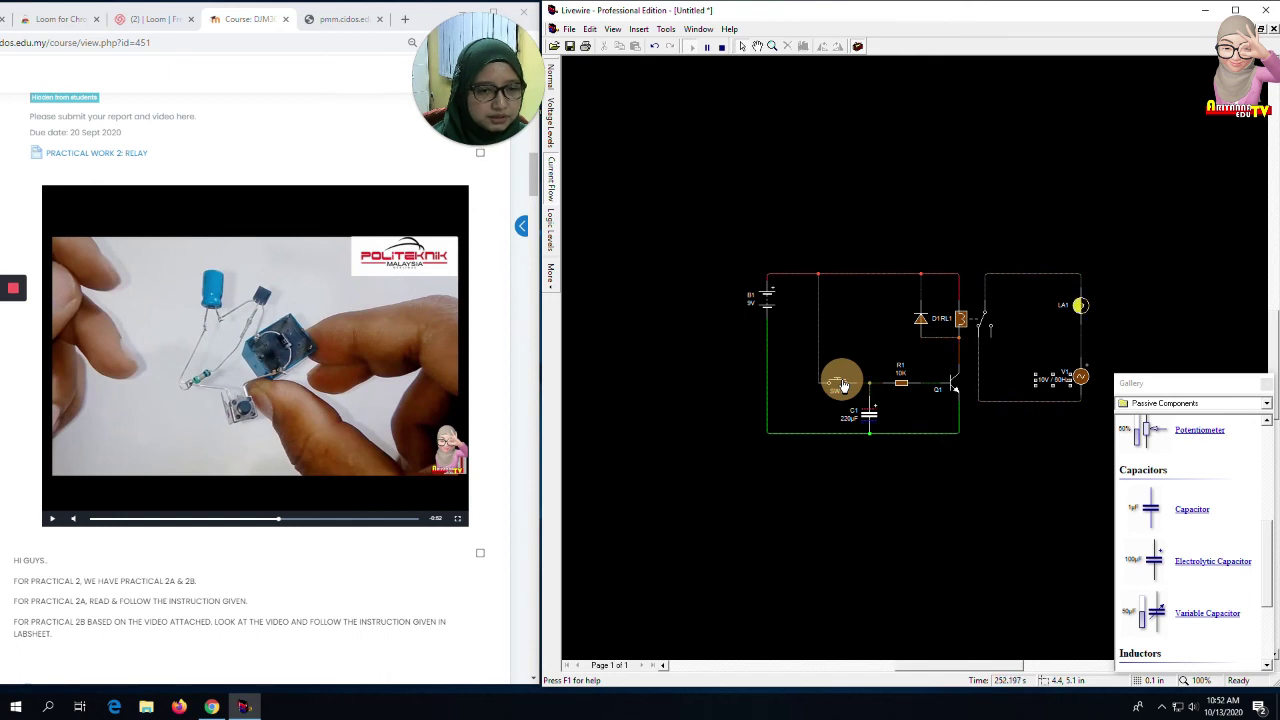
Set the frequency of the 10 V AC source V1 to 1 Hz.
double_click(1061, 378)
left_click_drag(868, 382, 841, 380)
type("1")
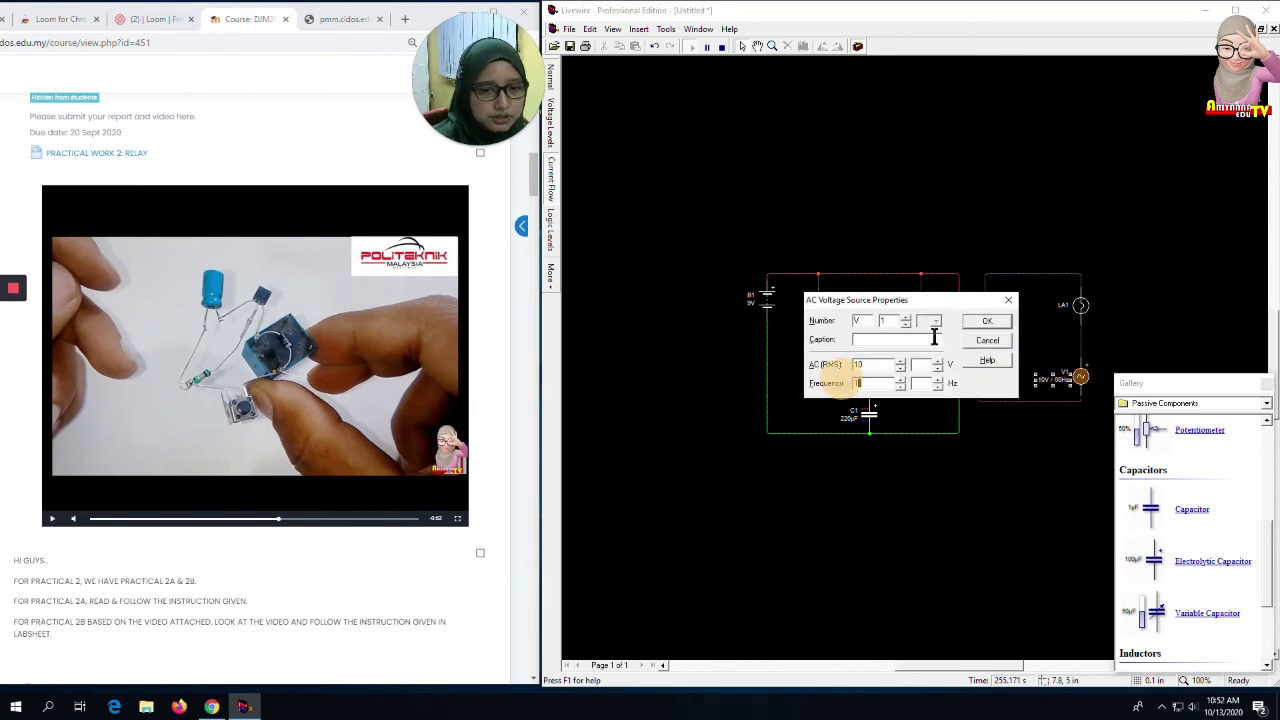
left_click(986, 320)
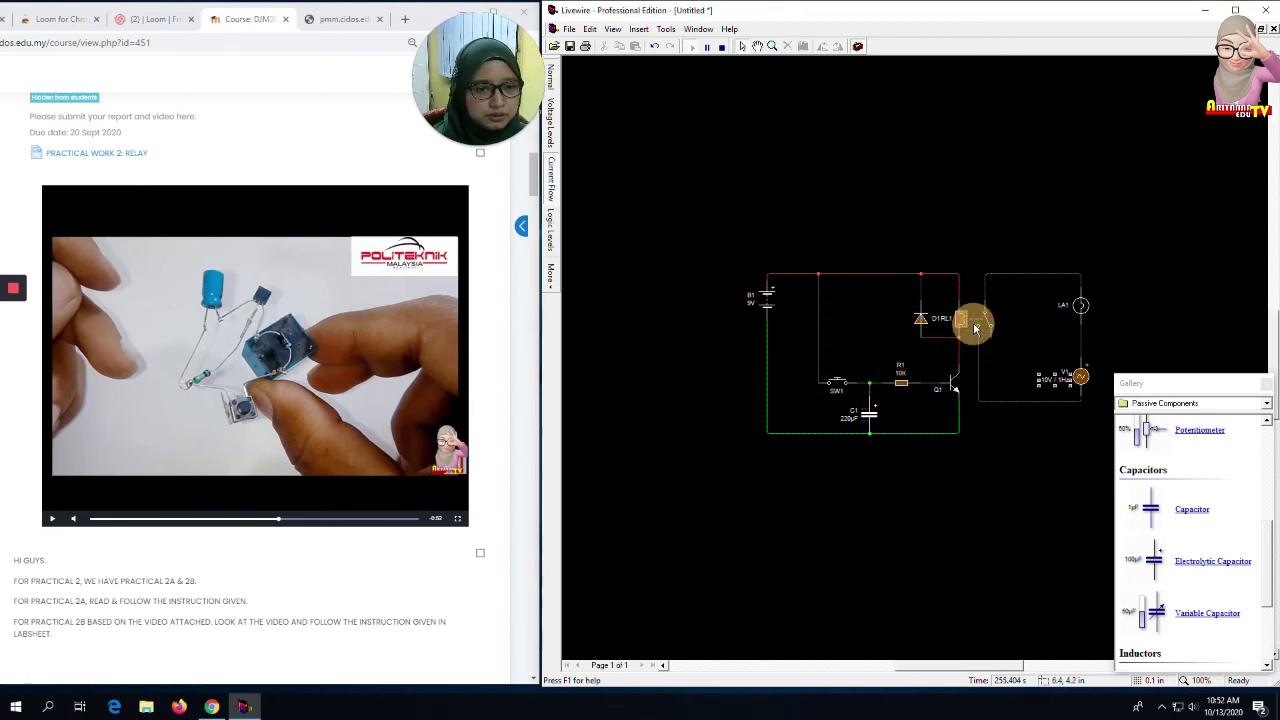
Operate push switch SW1 repeatedly and check lamp LA1's current and power with V1 at 10 V and 1 Hz.
left_click(838, 390)
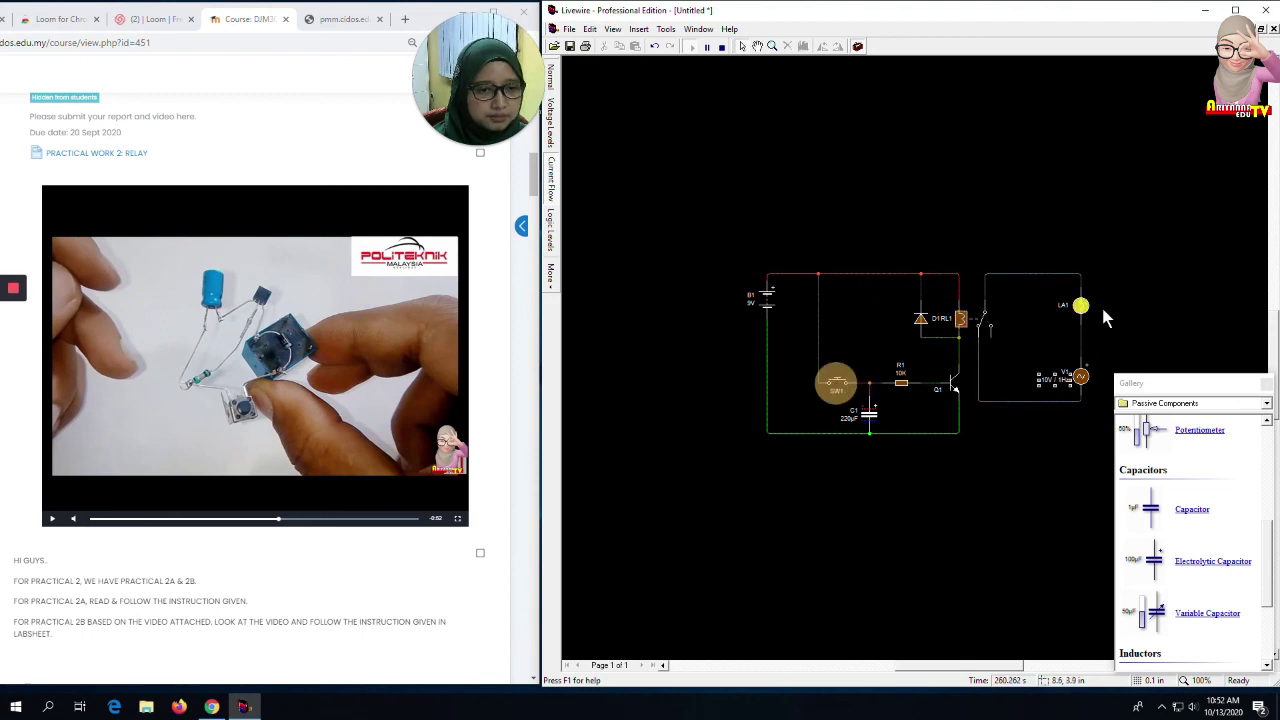
mouse_move(1084, 316)
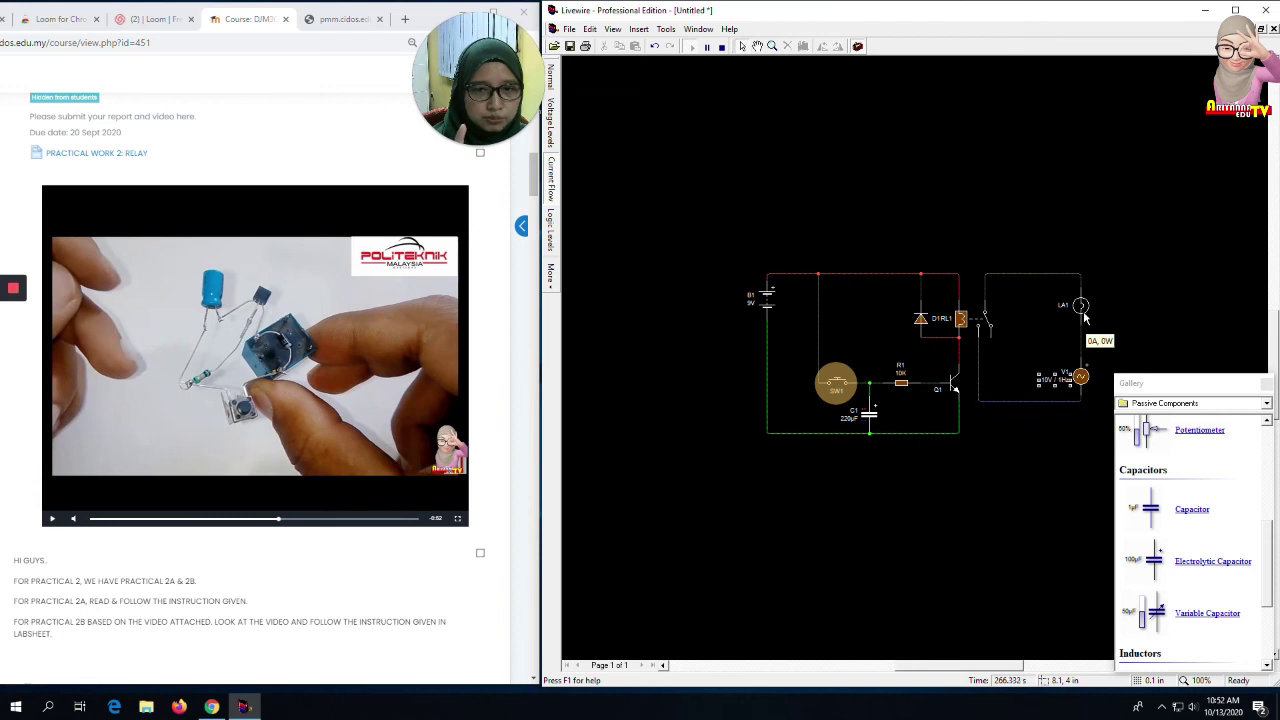
left_click(843, 386)
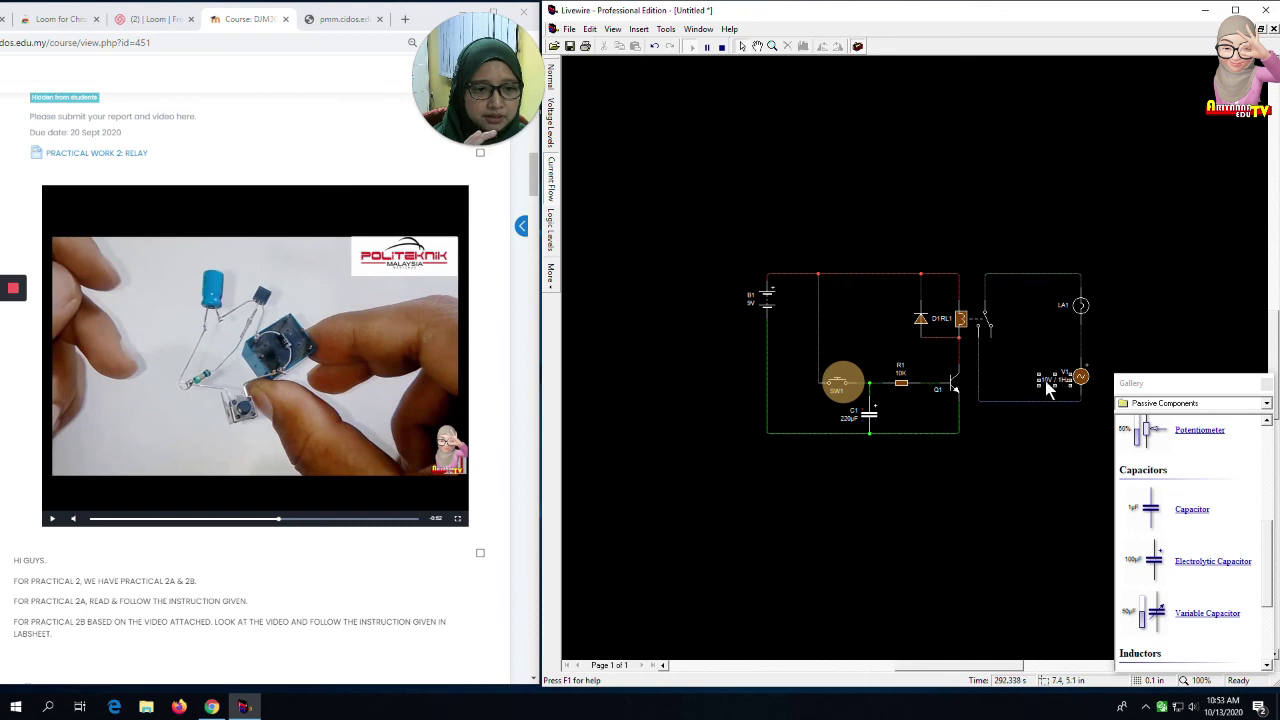
left_click(836, 384)
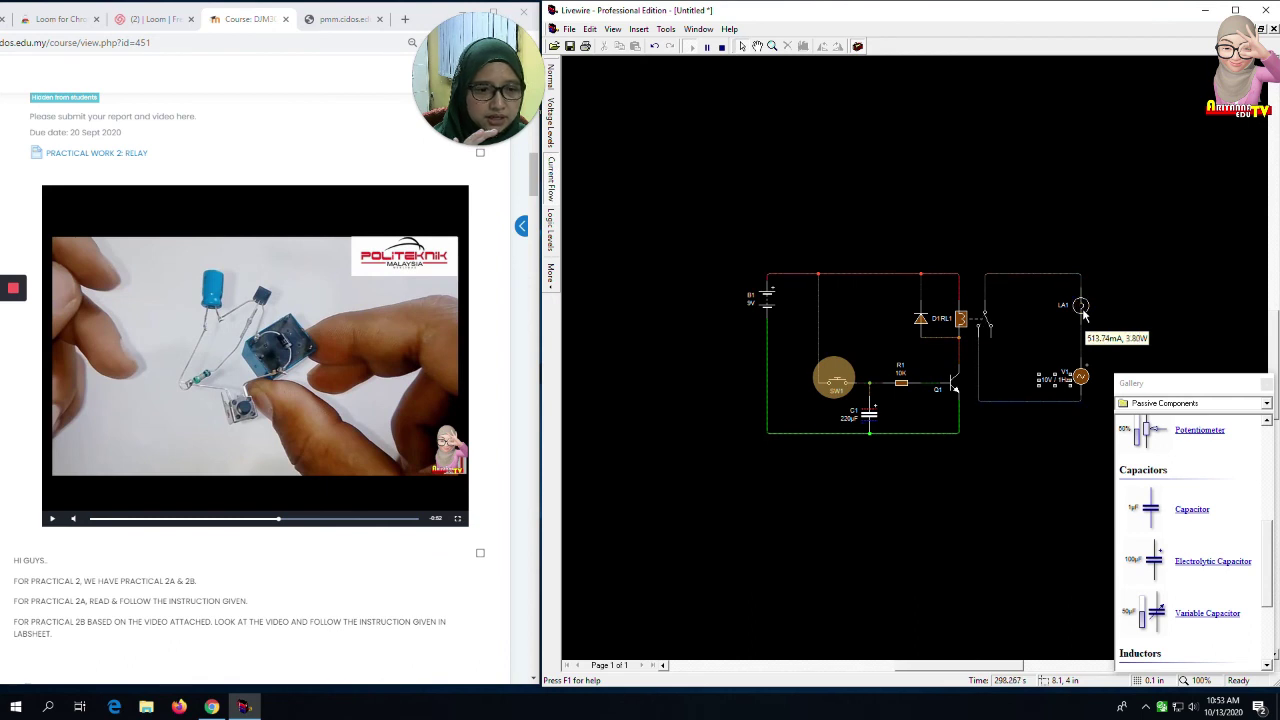
Set the frequency of AC voltage source V1 to 60 Hz, operate SW1 and check lamp LA1's current and power.
double_click(1066, 388)
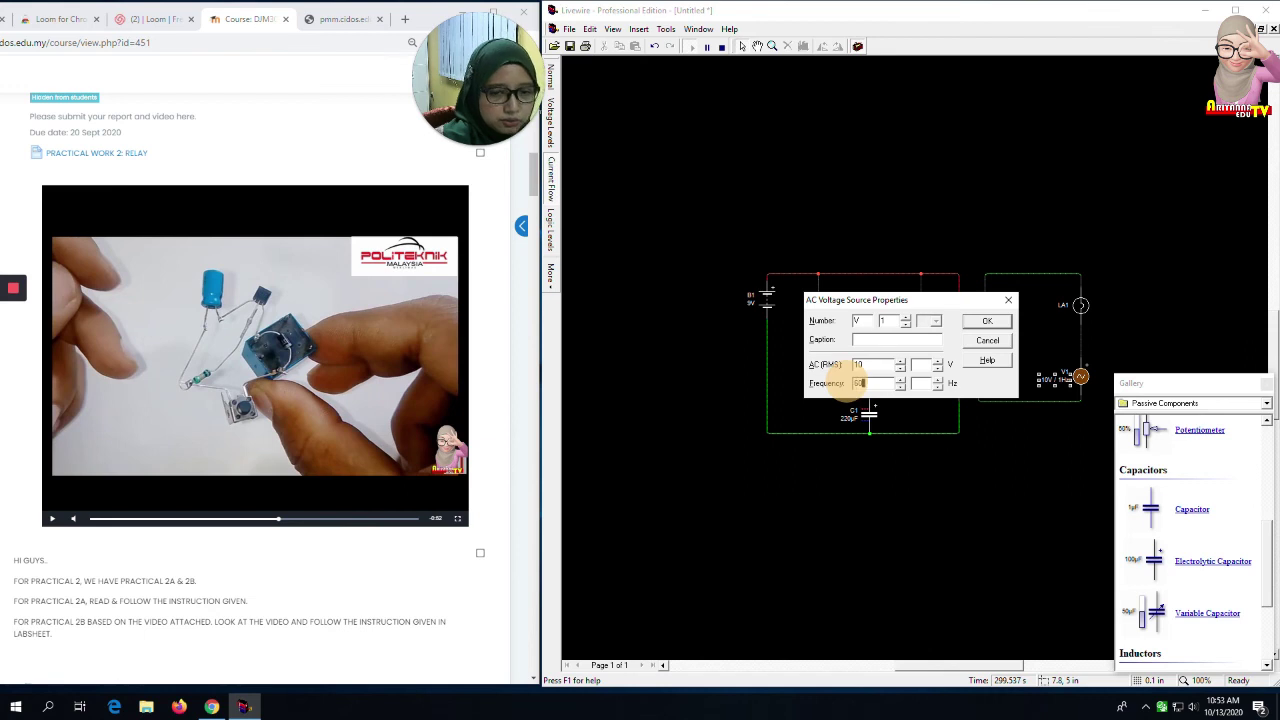
left_click(986, 321)
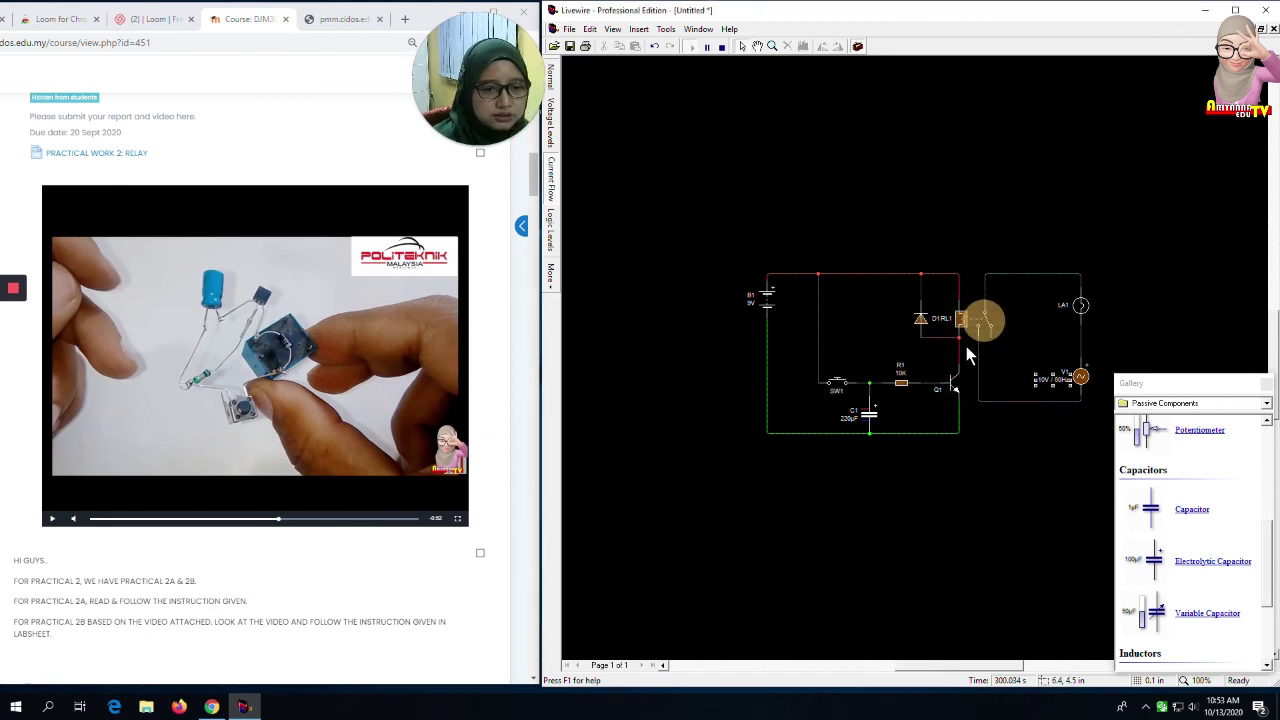
left_click(837, 385)
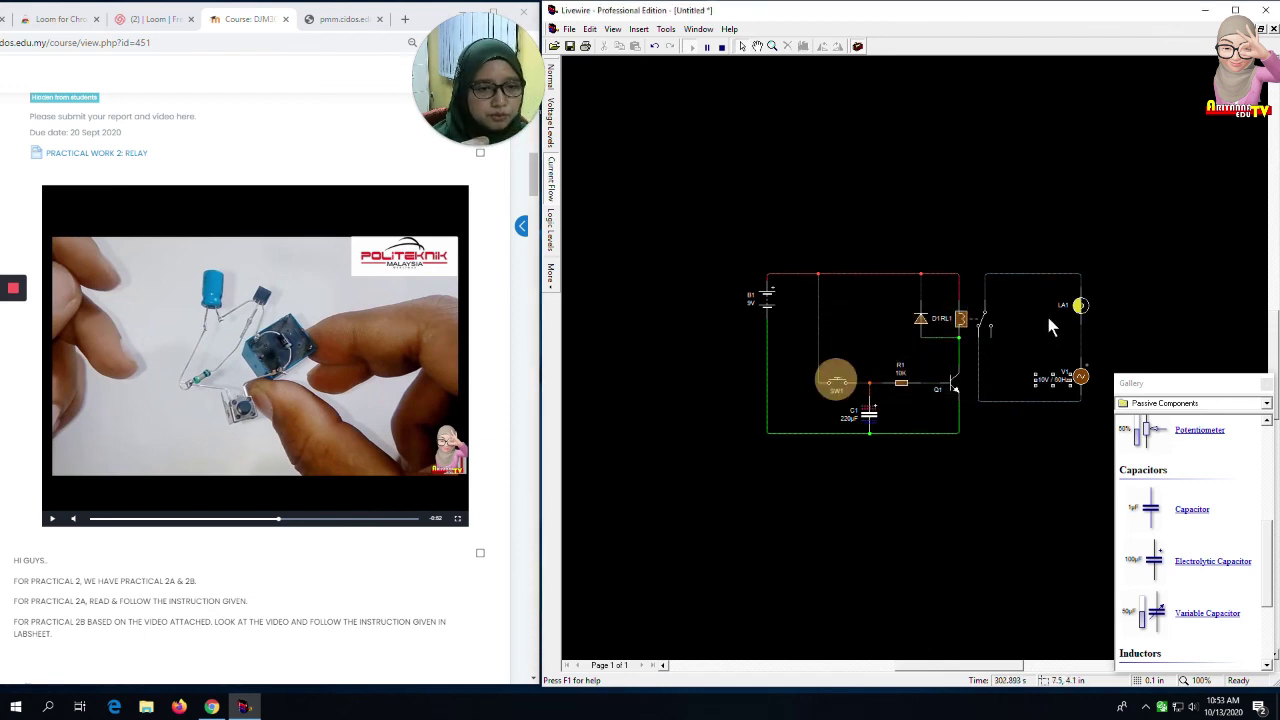
mouse_move(1080, 313)
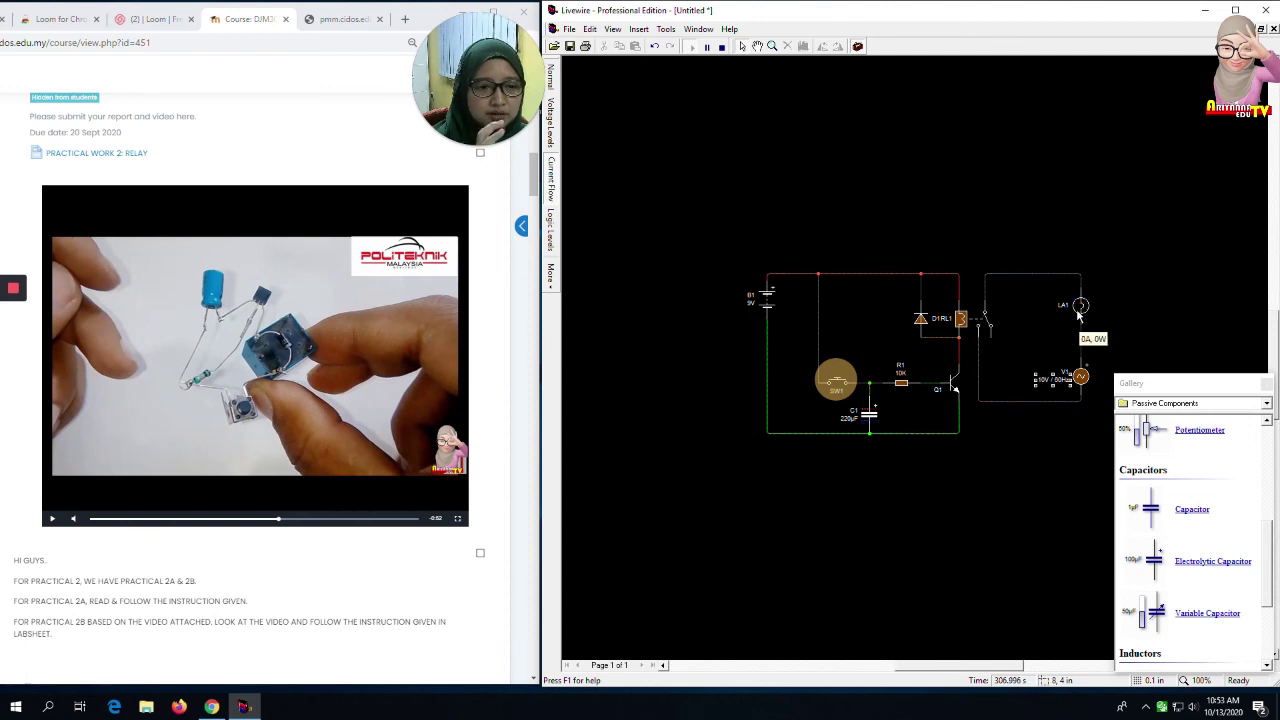
Set the RMS voltage of AC source V1 to 240 V and operate SW1 to check how long lamp LA1 stays lit.
double_click(1054, 378)
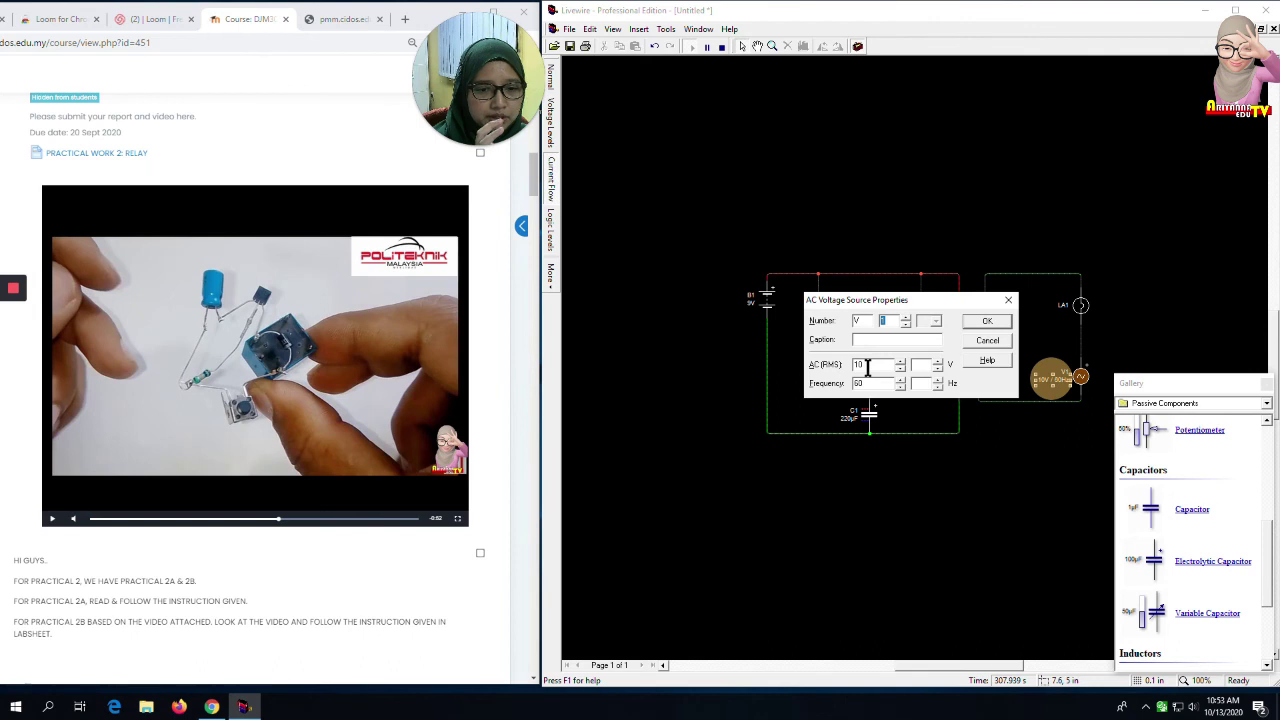
double_click(867, 366)
type("240")
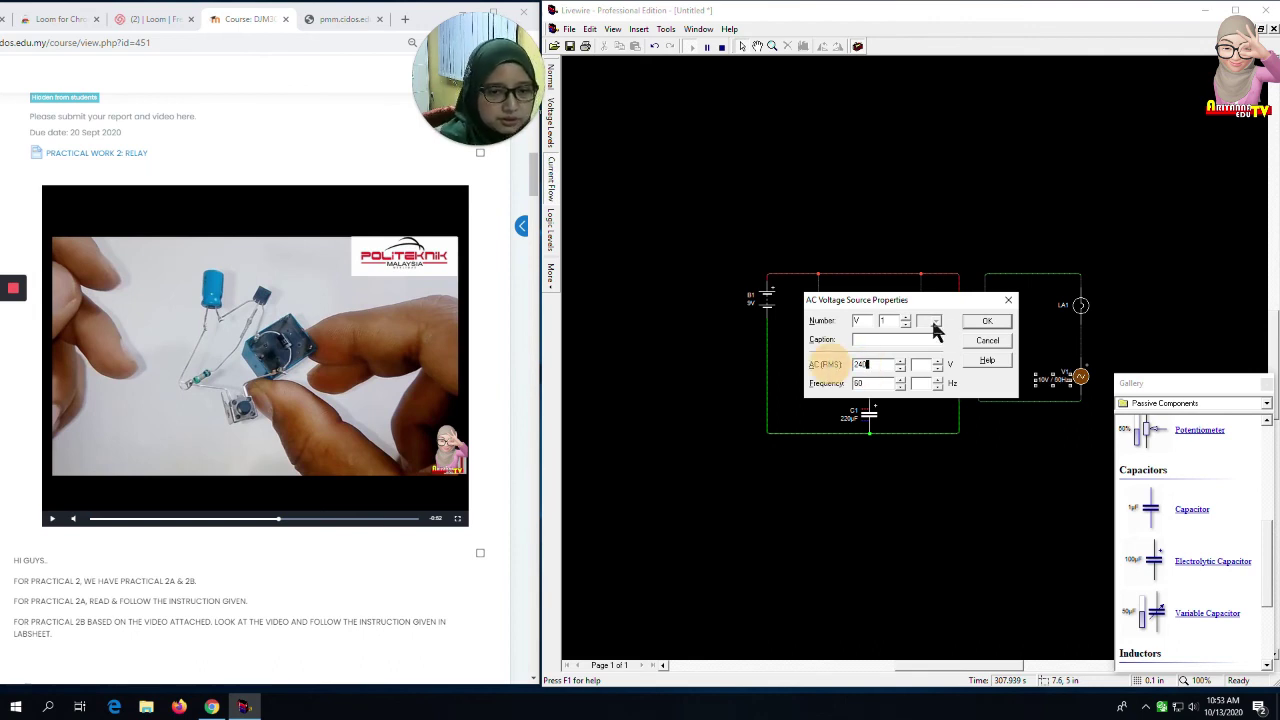
left_click(980, 324)
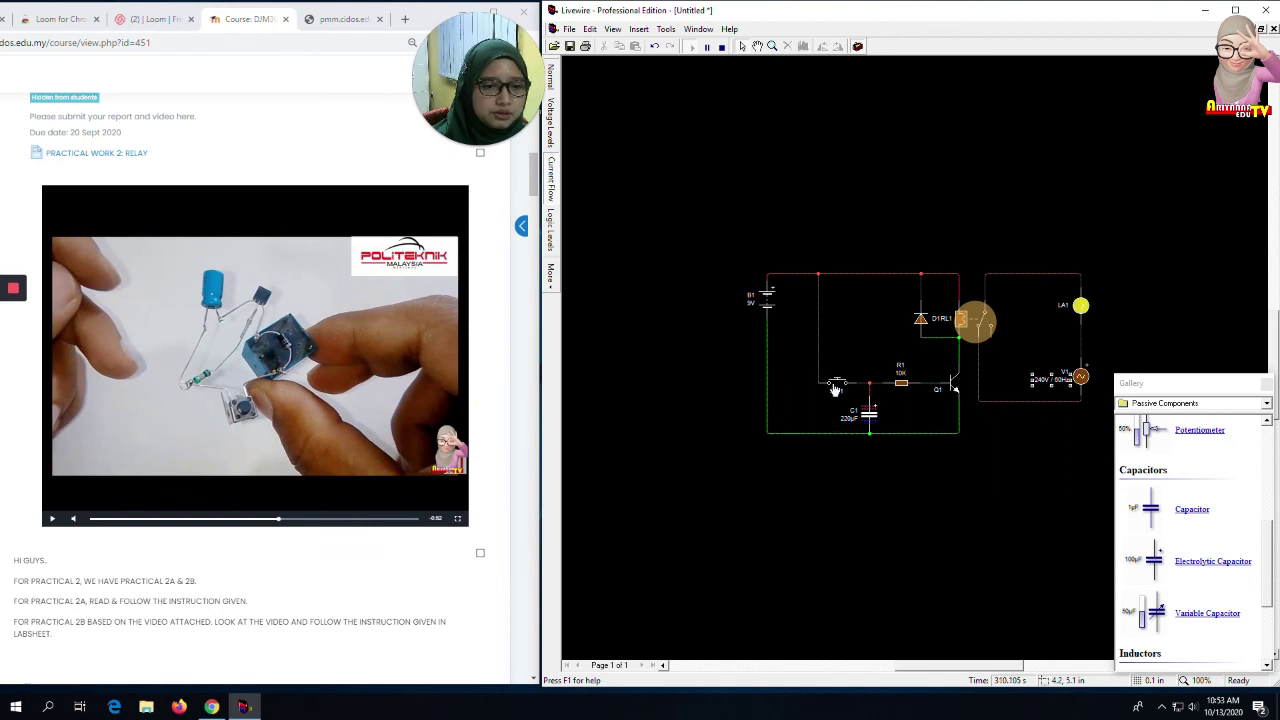
left_click(834, 384)
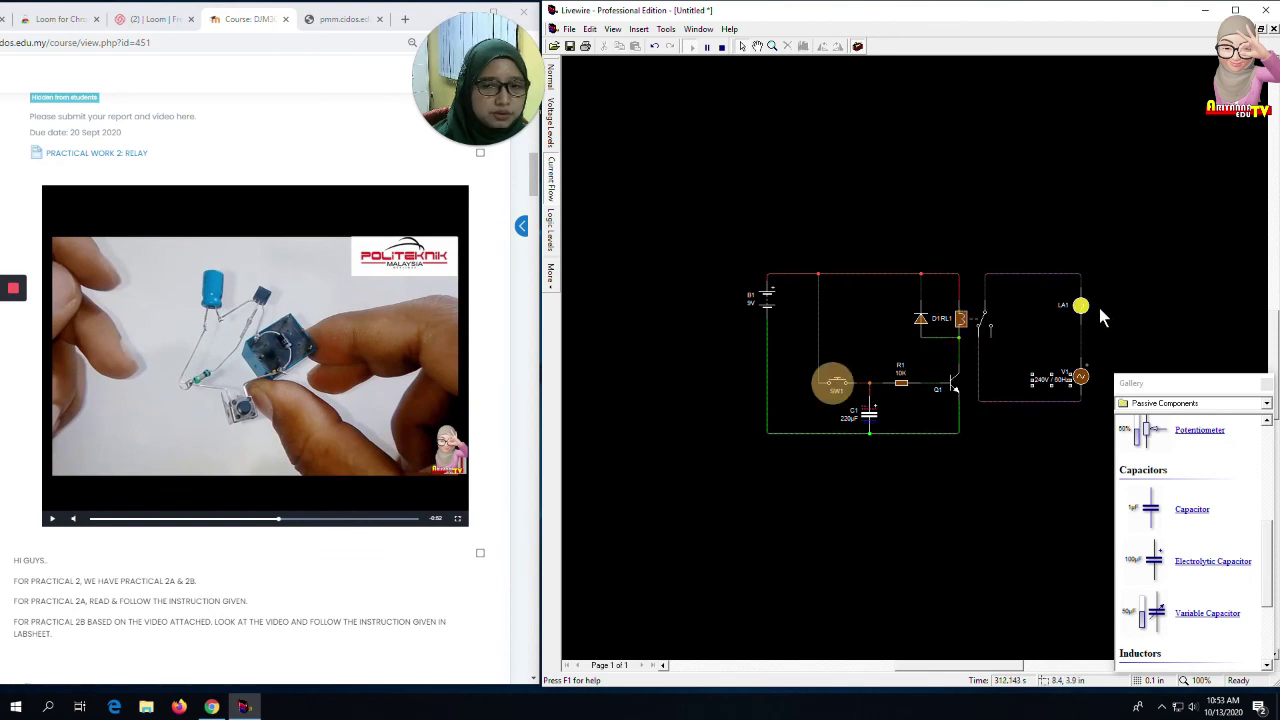
mouse_move(1089, 307)
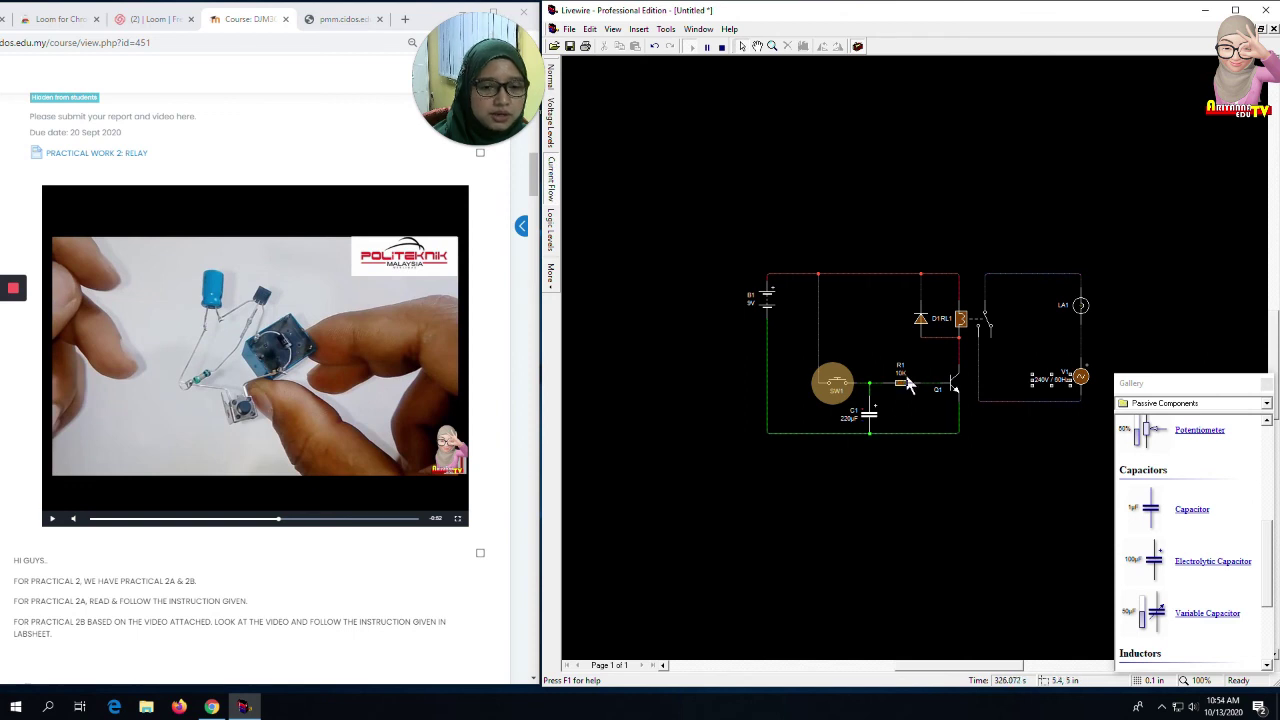
mouse_move(867, 421)
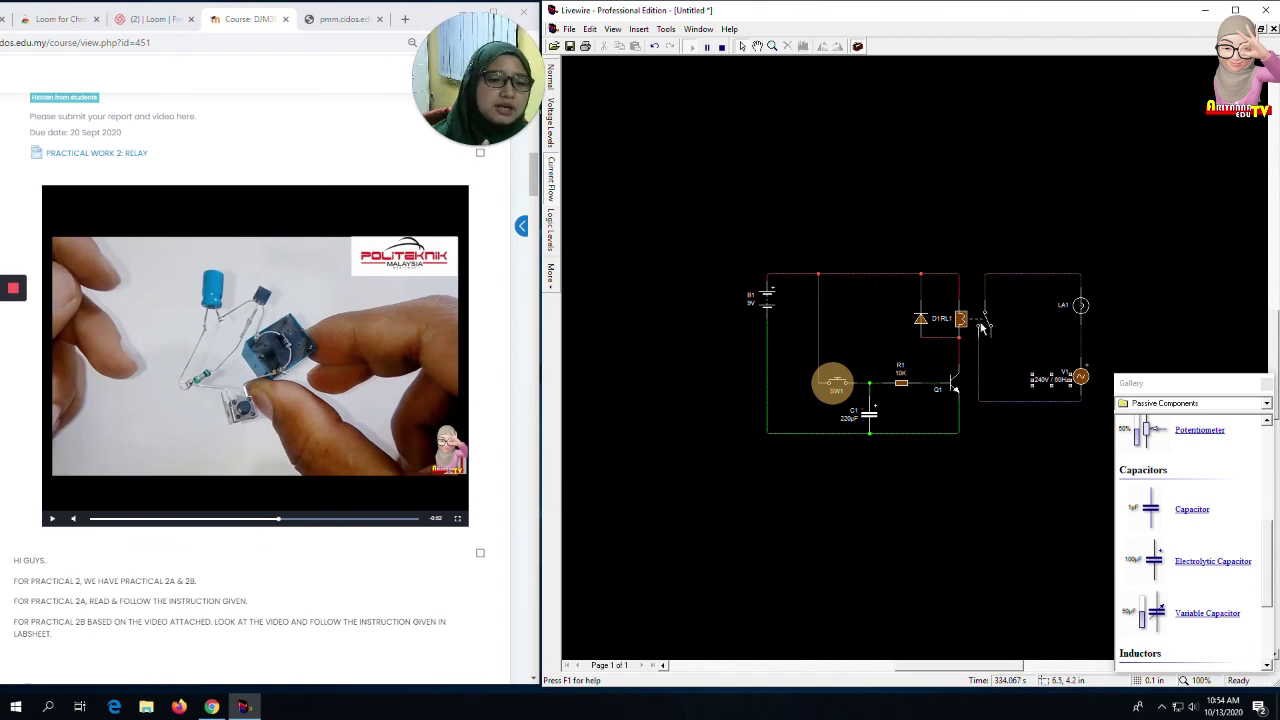
Set resistor R1 to 1 kΩ and operate SW1 repeatedly to test the lamp's switch-off delay.
double_click(901, 382)
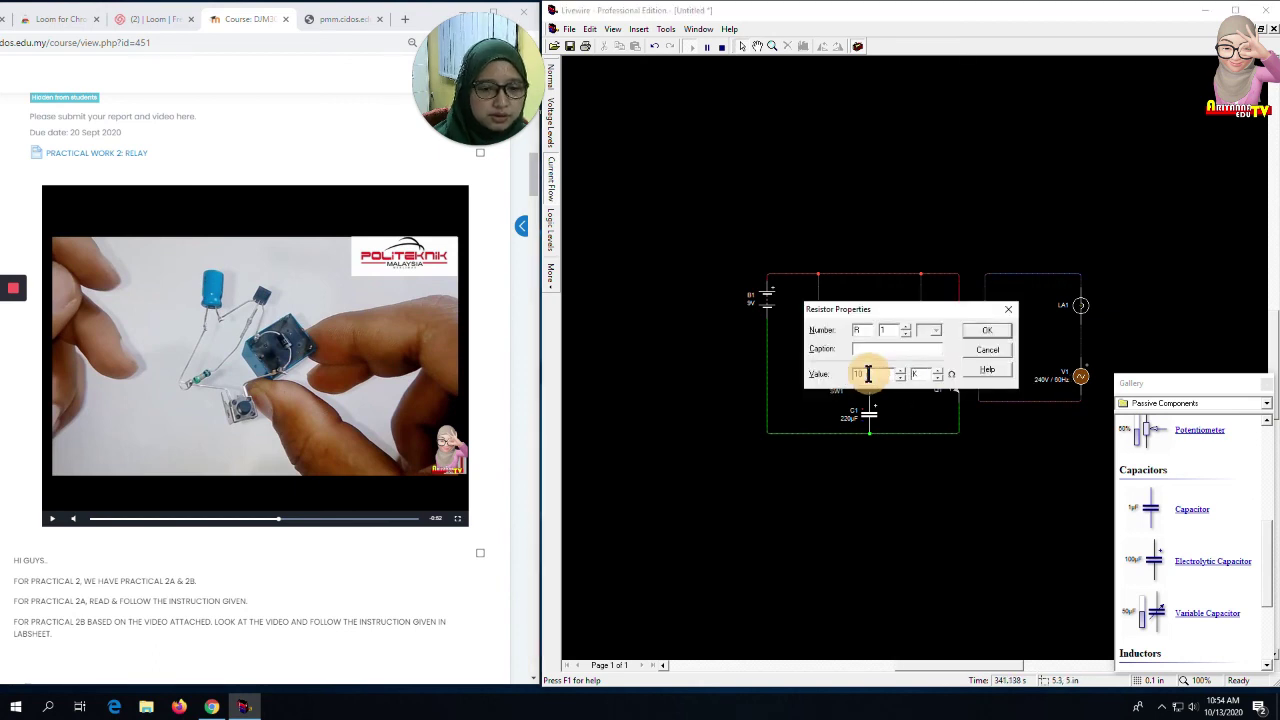
type("1")
left_click(971, 339)
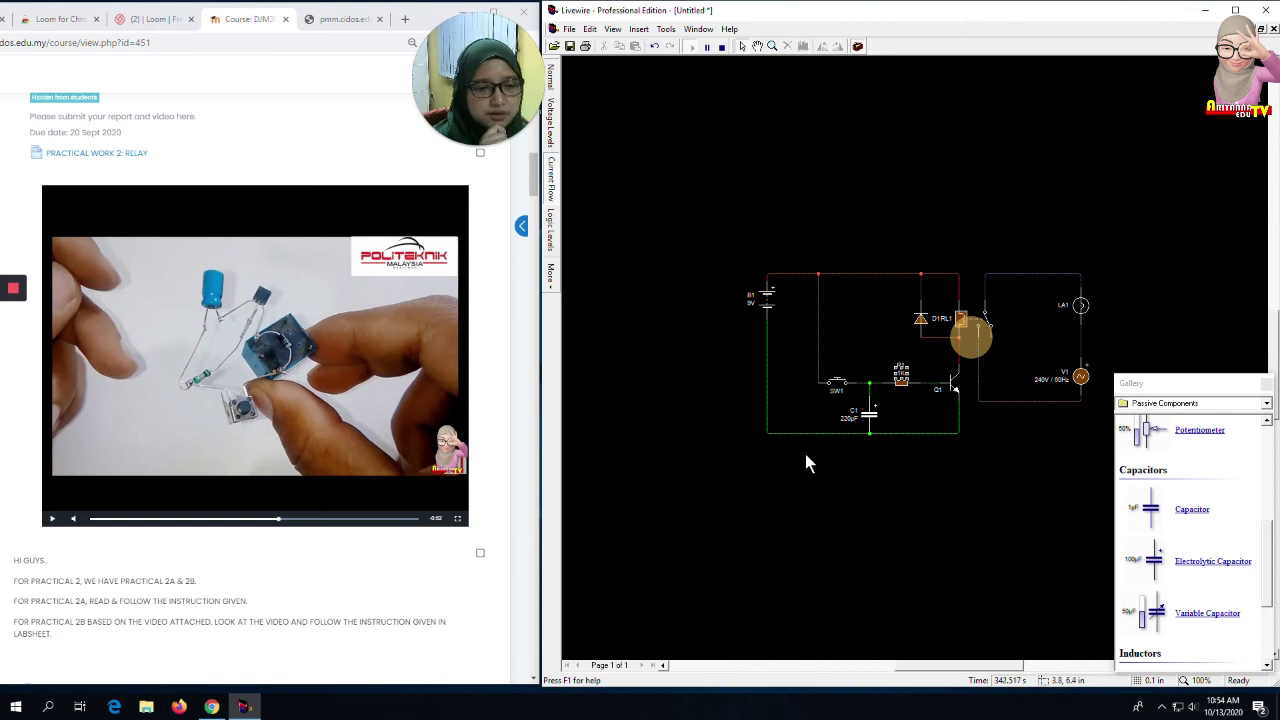
left_click(835, 387)
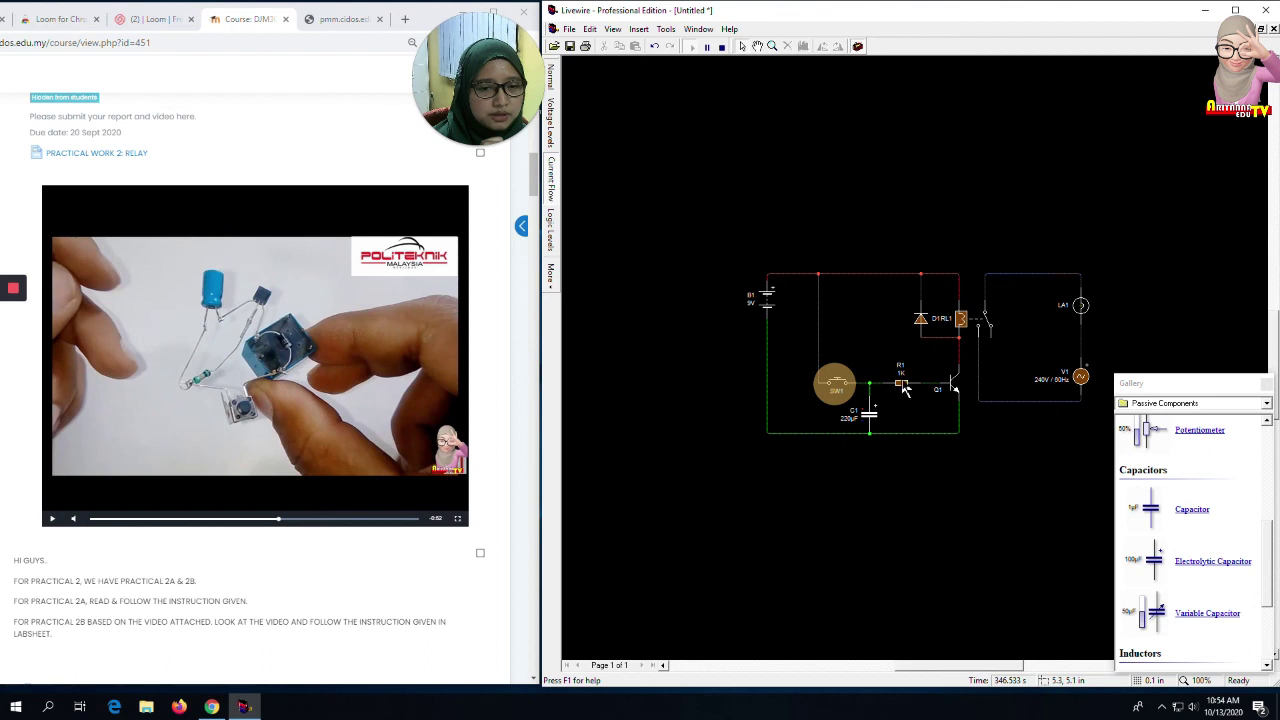
left_click(843, 385)
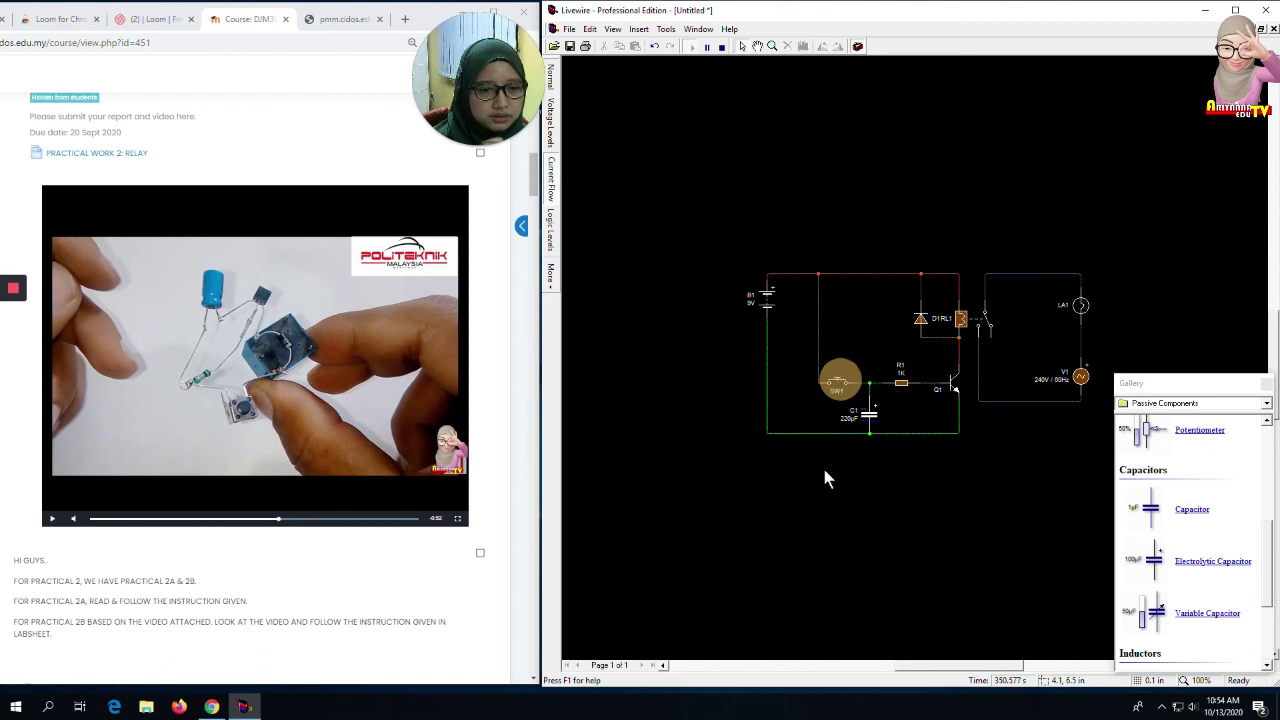
left_click(838, 386)
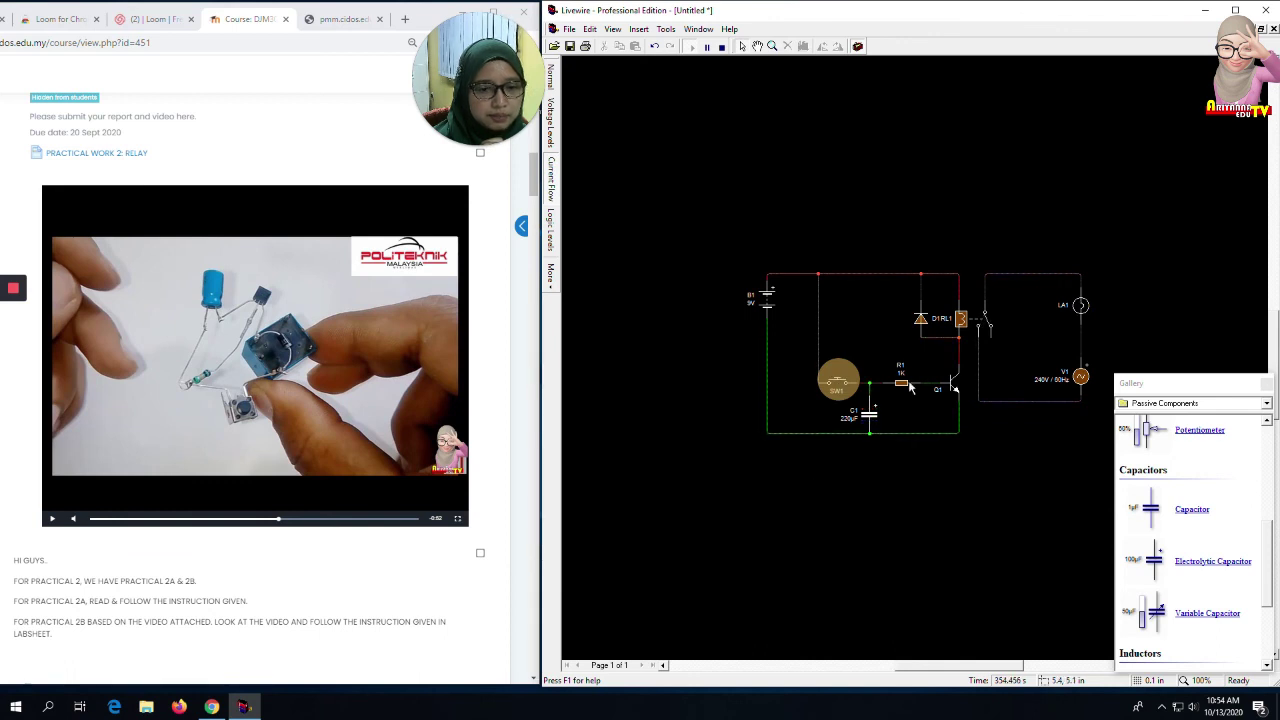
Set electrolytic capacitor C1 to 20 µF and operate SW1 to test the lamp's switch-off delay.
left_click(865, 423)
double_click(857, 425)
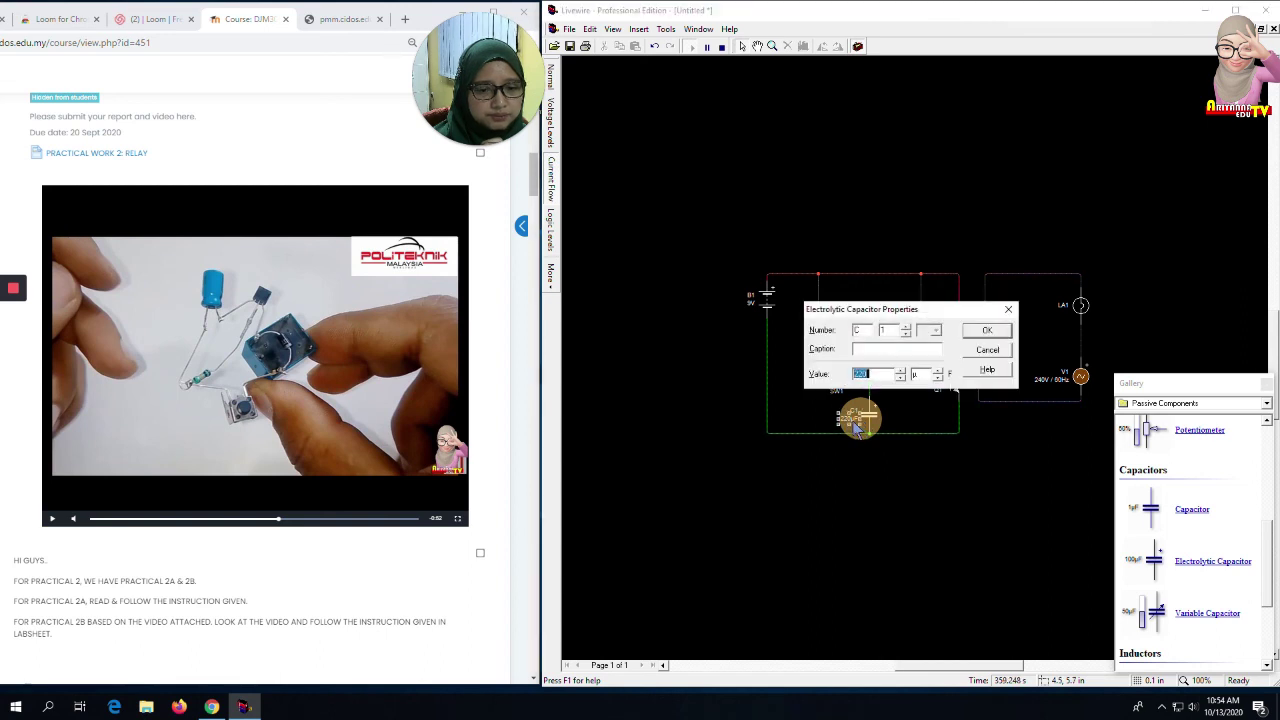
left_click(863, 373)
key("BackSpace")
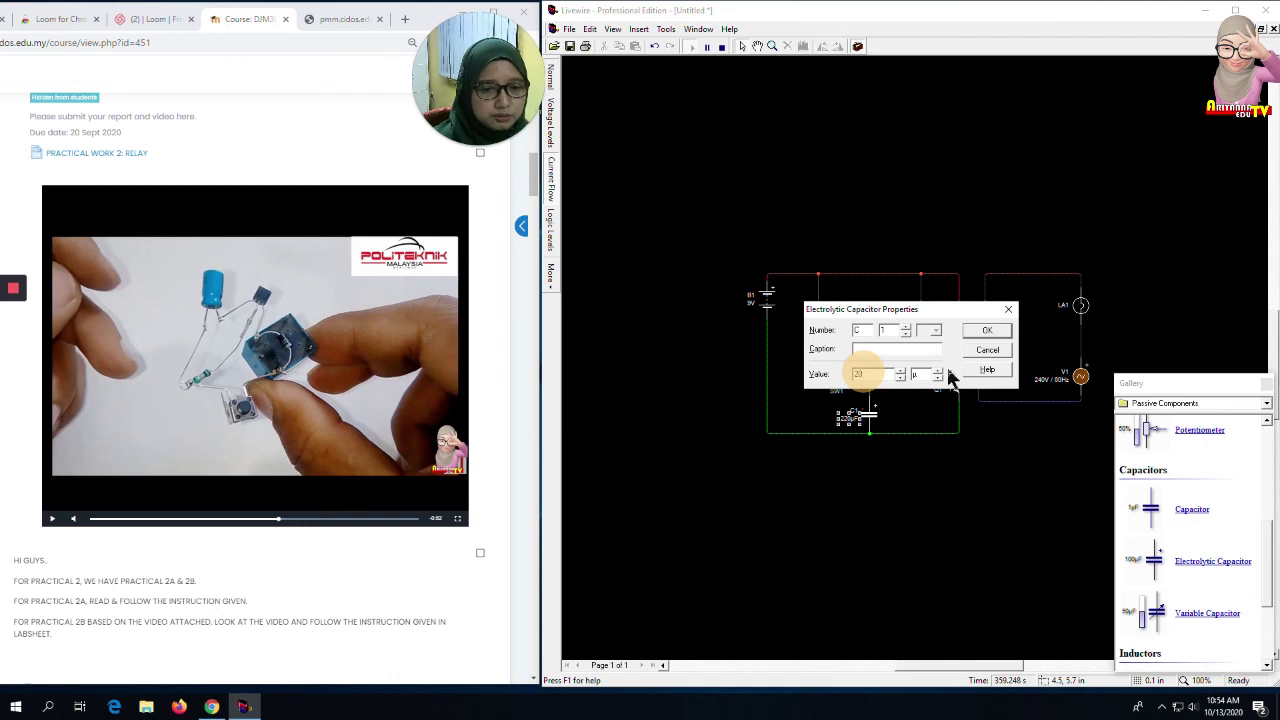
left_click(983, 333)
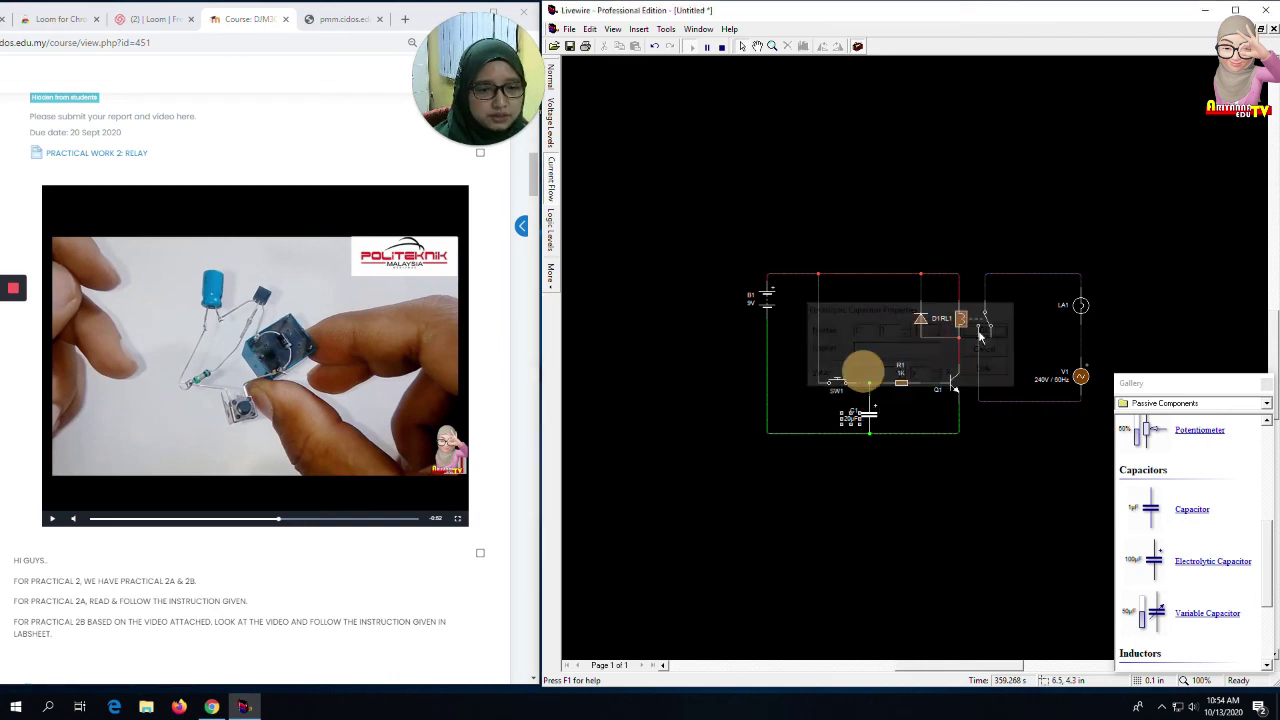
left_click(812, 492)
left_click(836, 380)
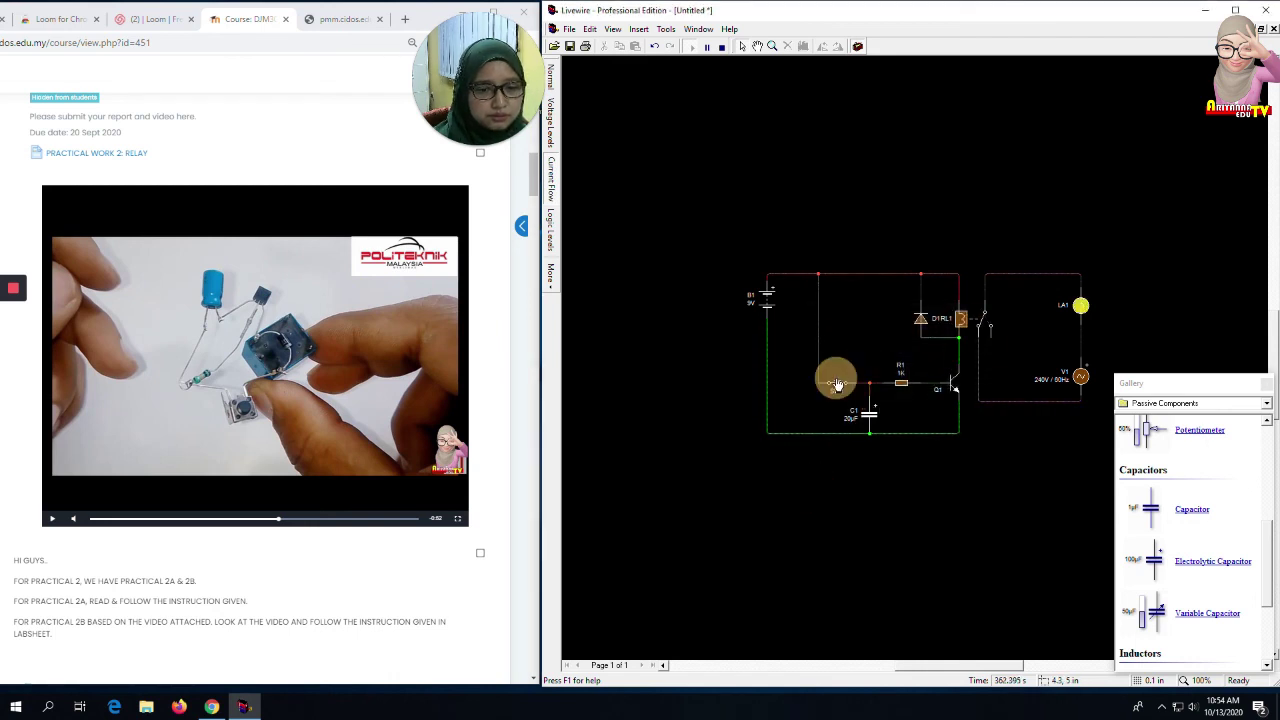
left_click(840, 382)
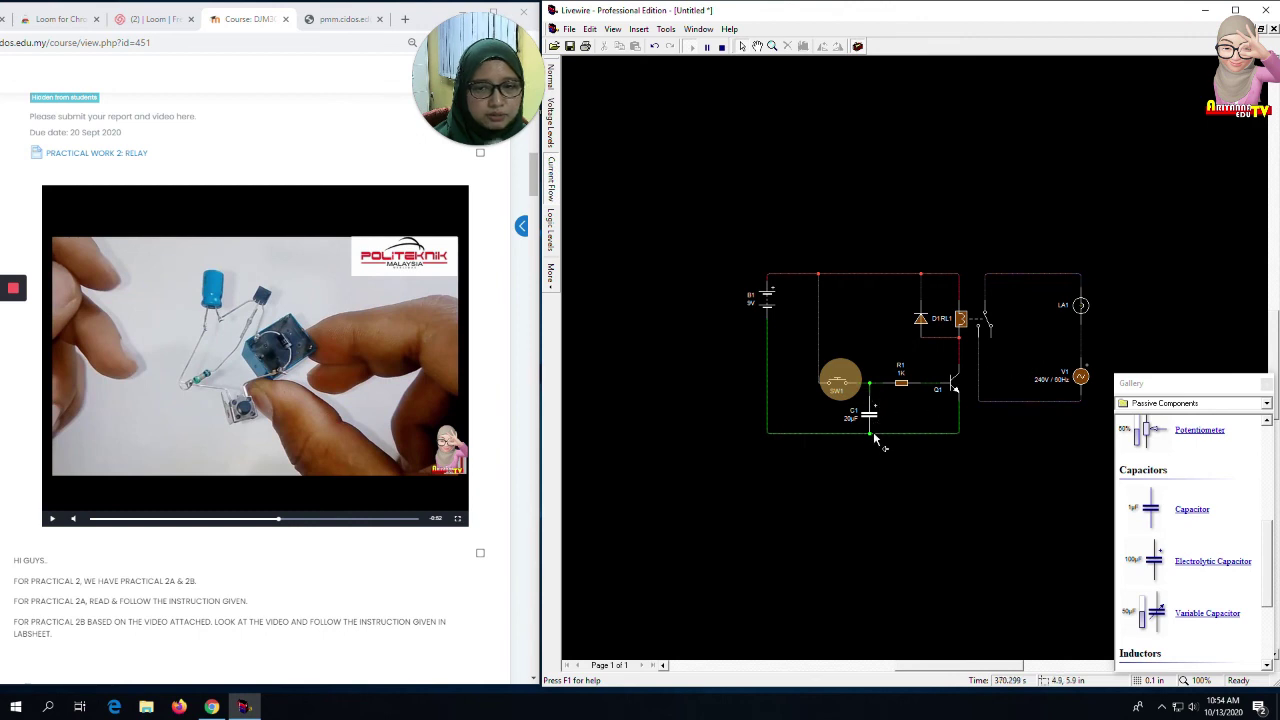
mouse_move(874, 438)
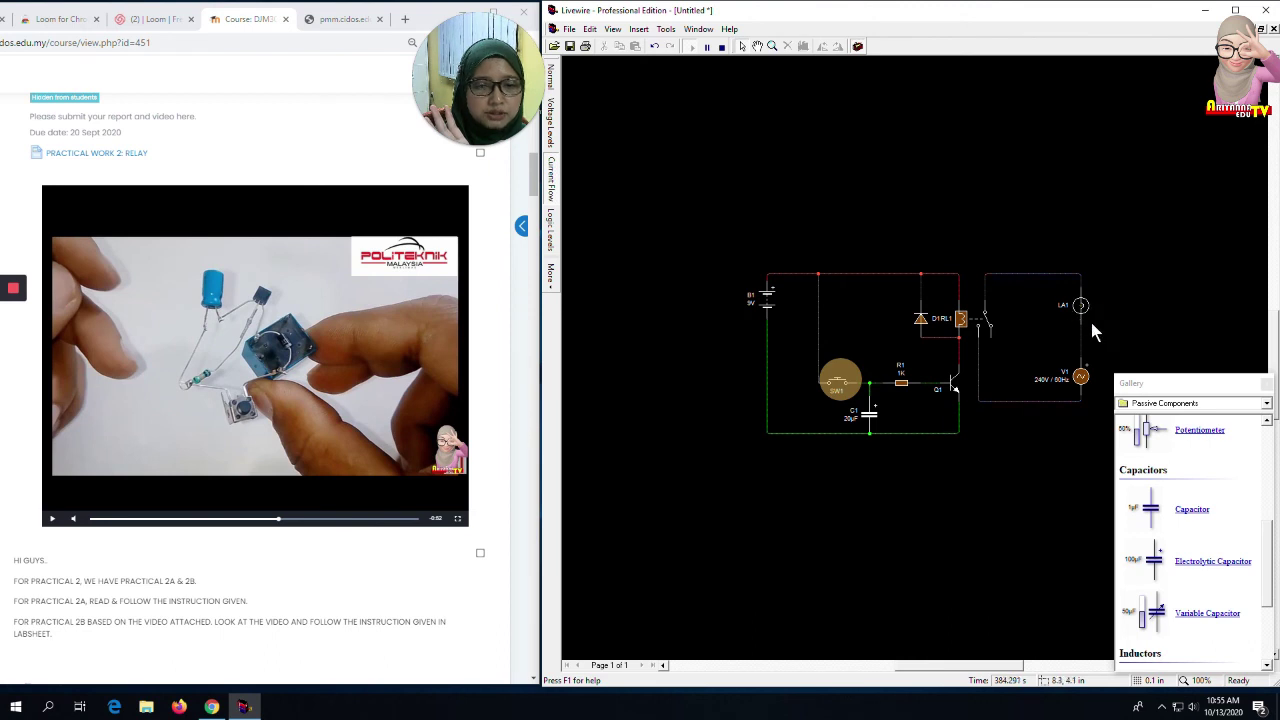
Set electrolytic capacitor C1 to 4000 µF and operate SW1 to test the lamp's switch-off delay.
double_click(850, 418)
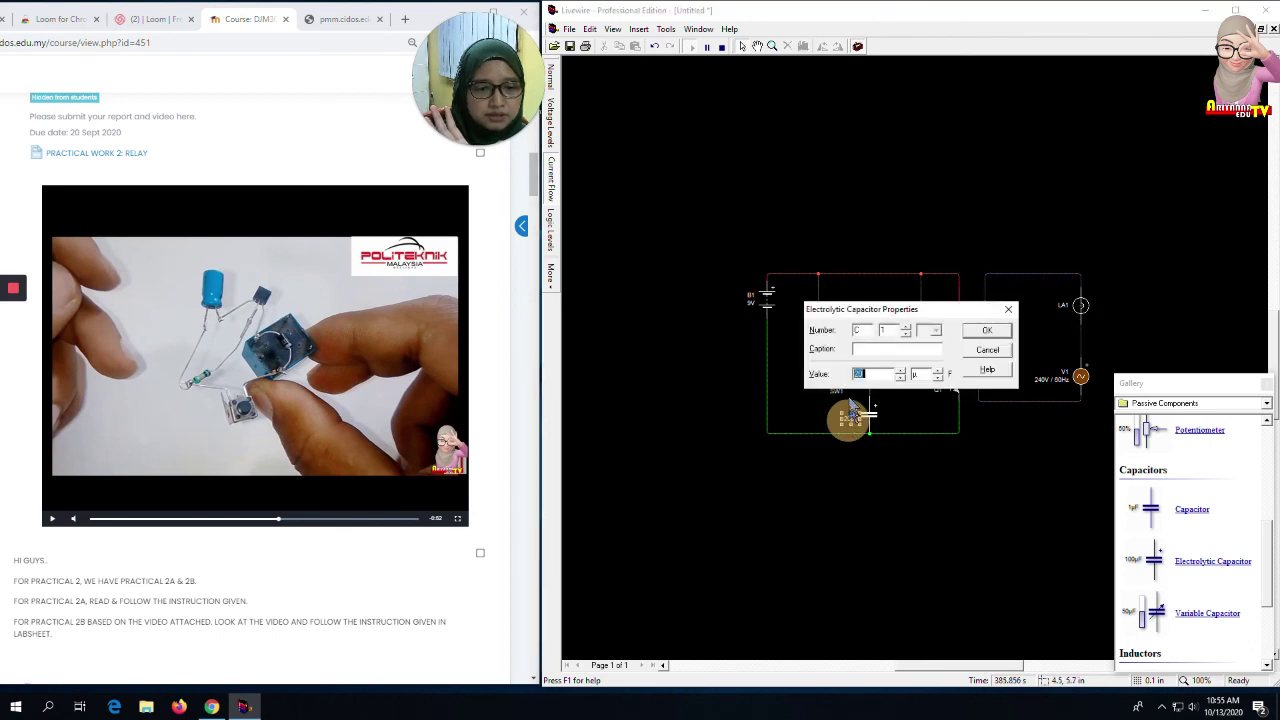
type("4000")
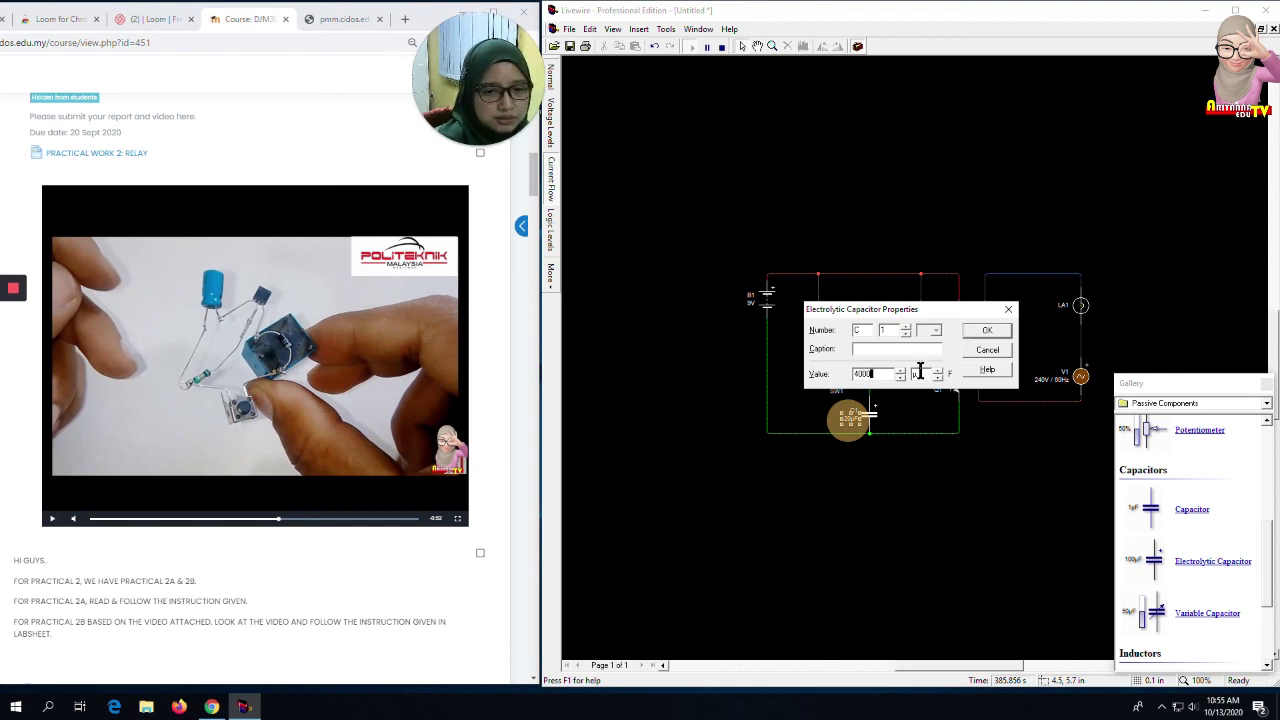
left_click(986, 333)
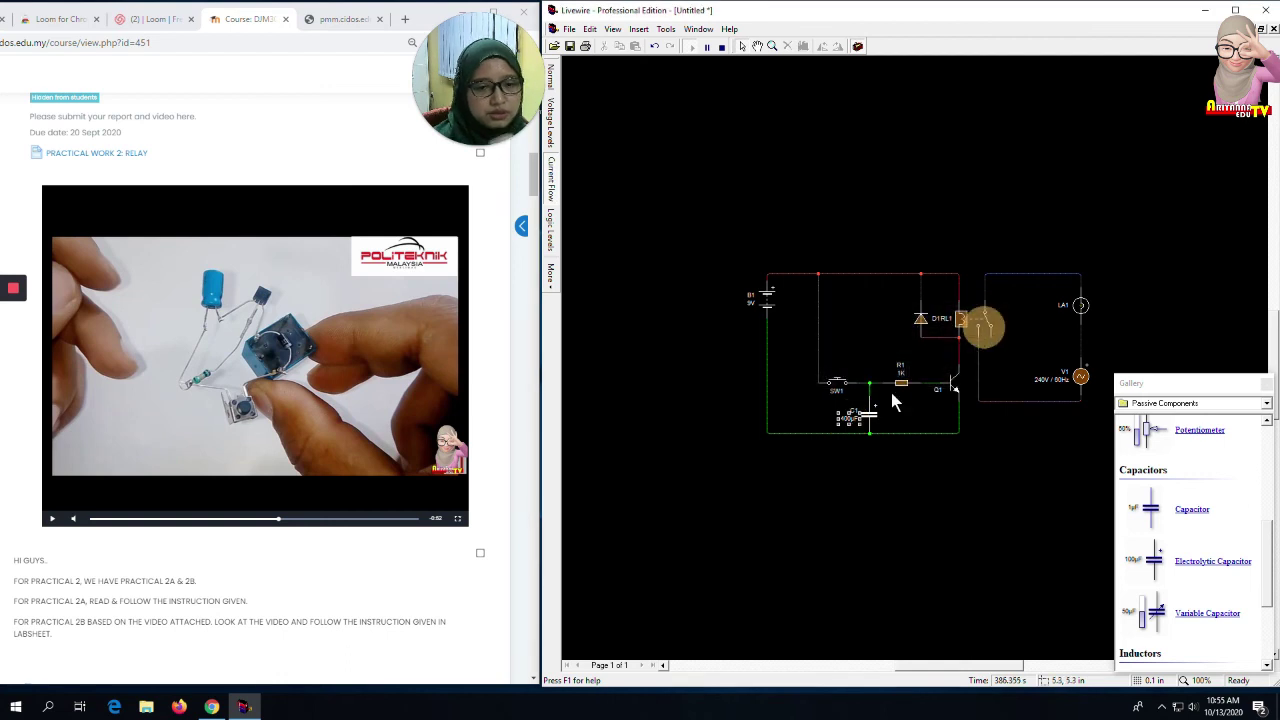
left_click(840, 386)
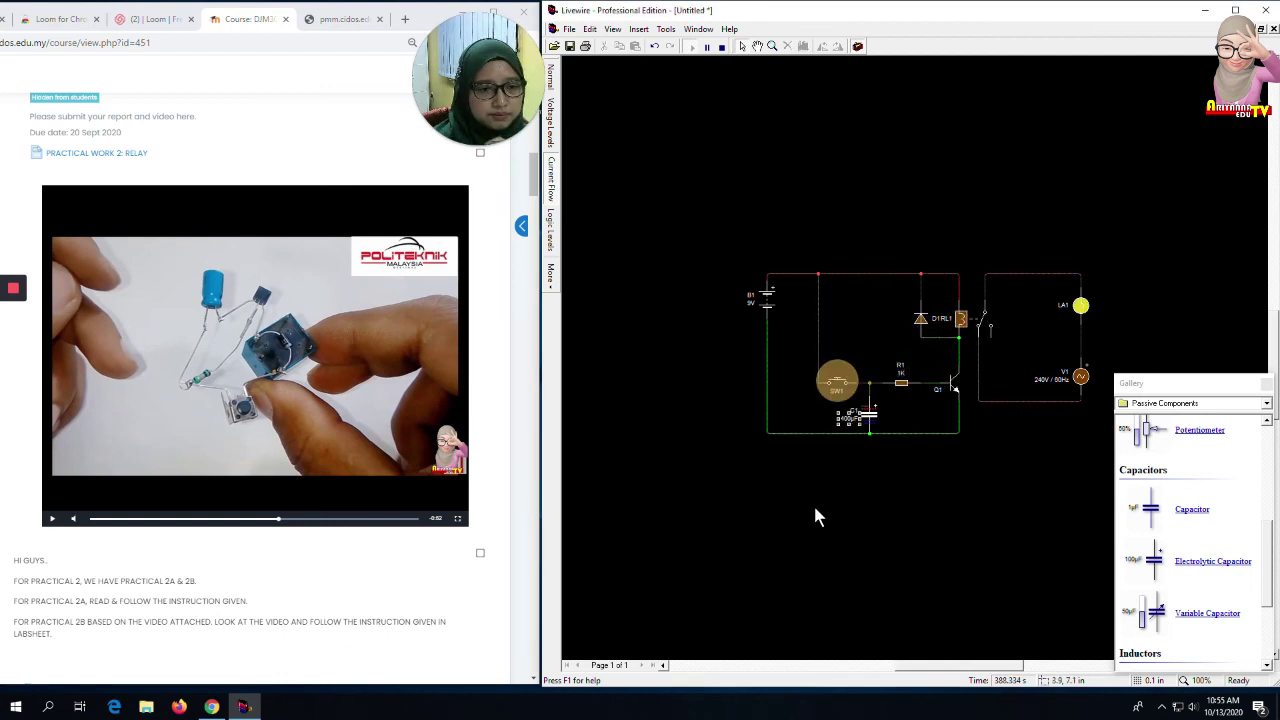